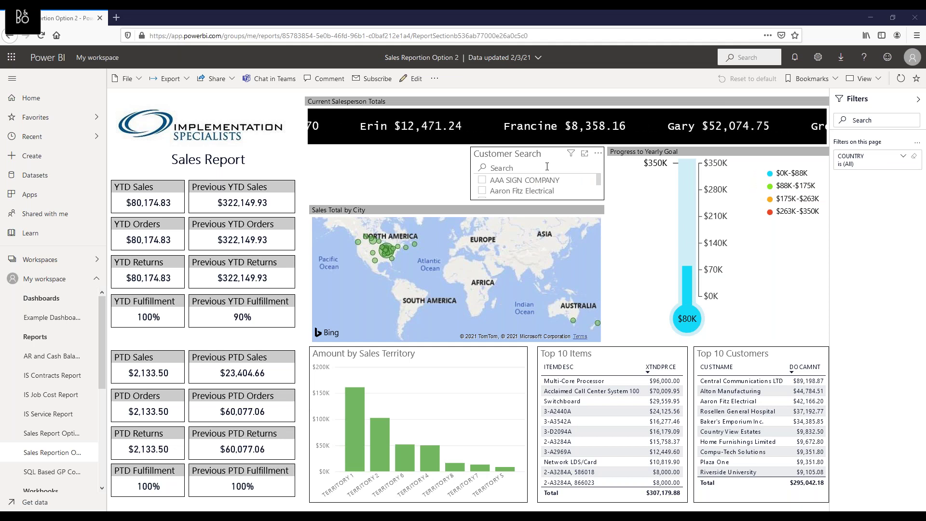
Search the customer list for wenn and filter the sales report to WENNSOFT
scroll(516, 190, "down", 2)
scroll(516, 191, "up", 2)
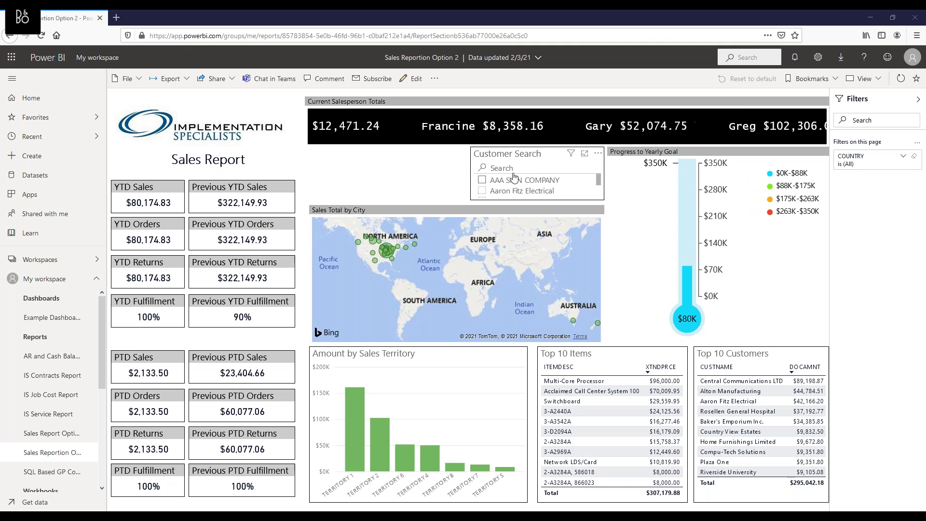
left_click(514, 168)
type("wenn")
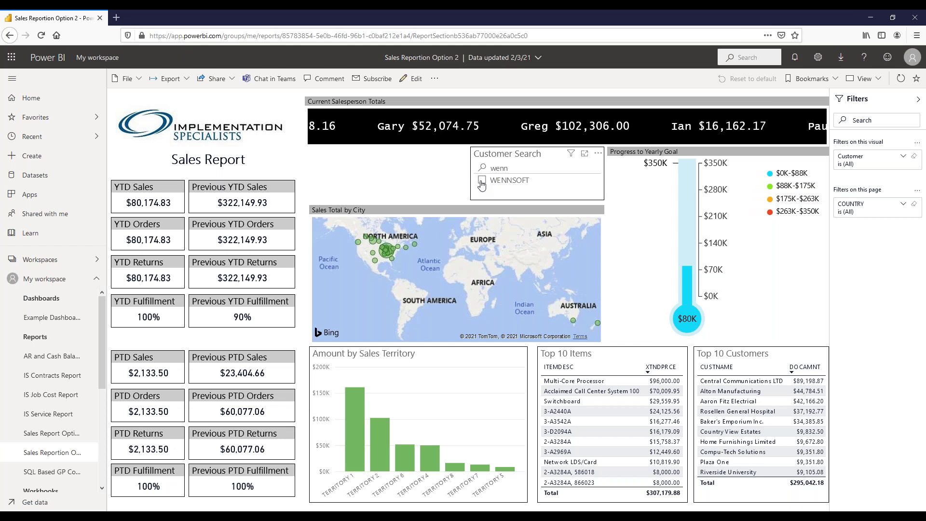
left_click(481, 182)
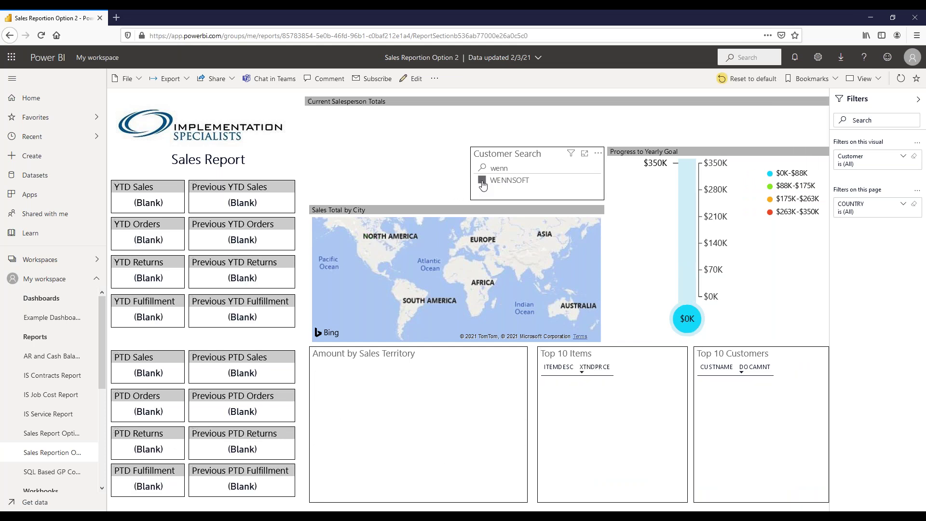
Remove the WENNSOFT filter, search the customers for centra, and filter the sales report to Central Communications LTD
left_click(481, 182)
key("BackSpace")
key("BackSpace")
key("BackSpace")
key("BackSpace")
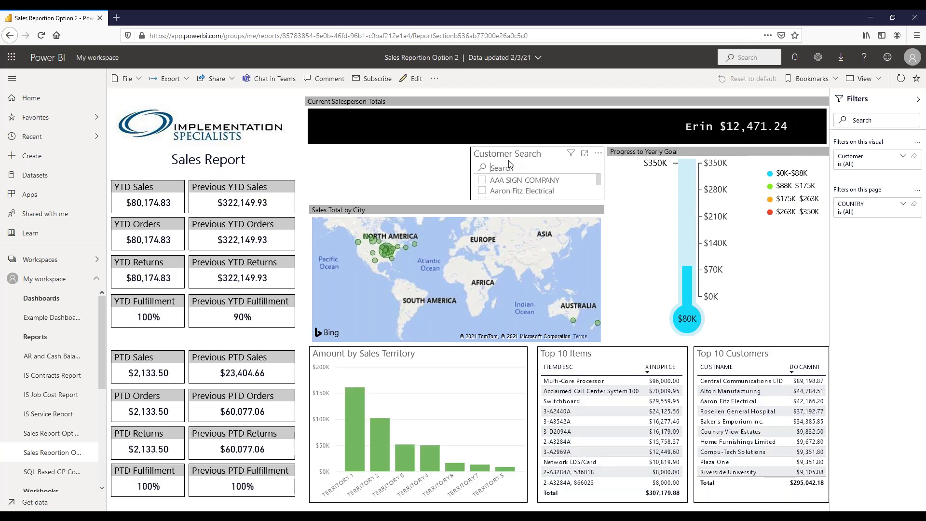
type("centra")
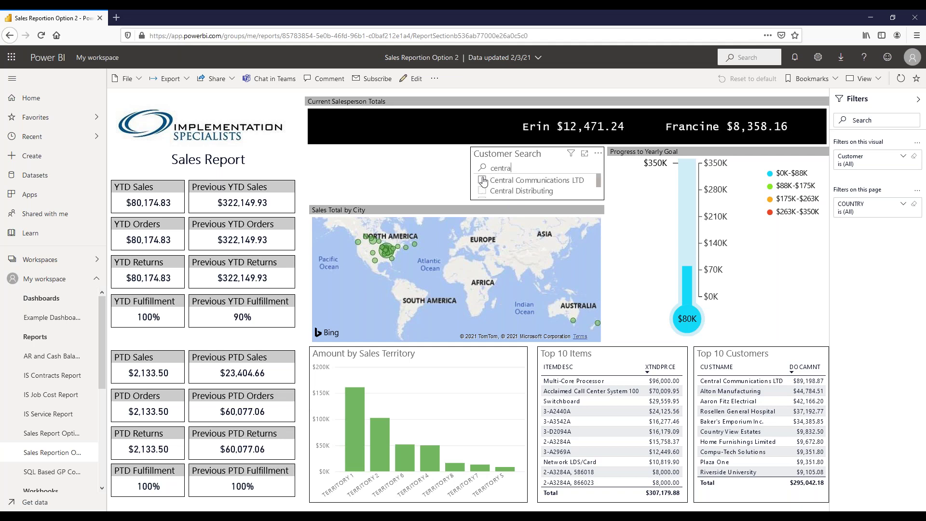
left_click(482, 182)
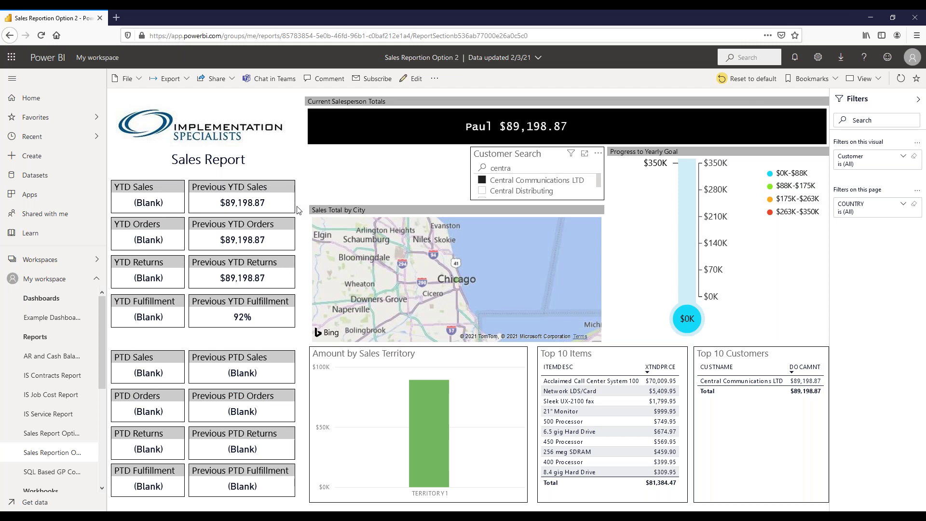
Clear the Central Communications LTD filter and its search text, and open the Sales Report Option 1 report
left_click(483, 181)
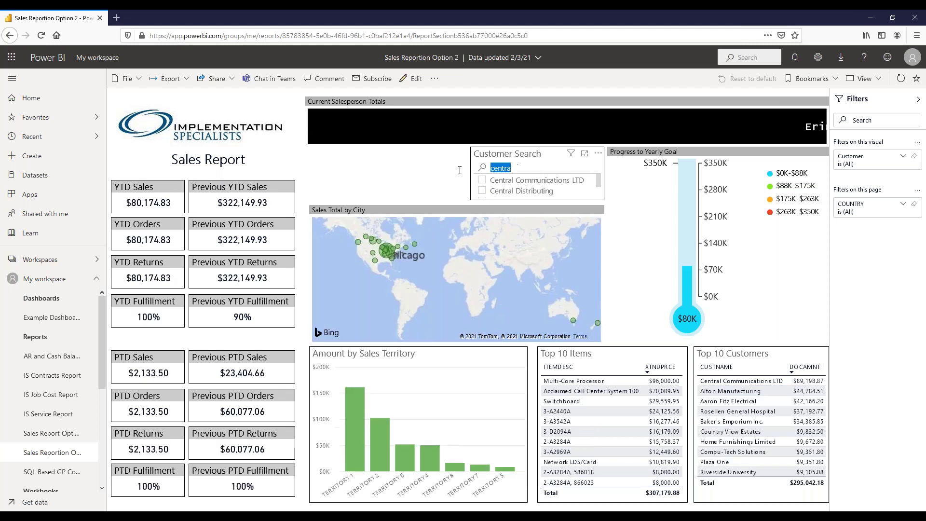
key("ctrl+a")
key("BackSpace")
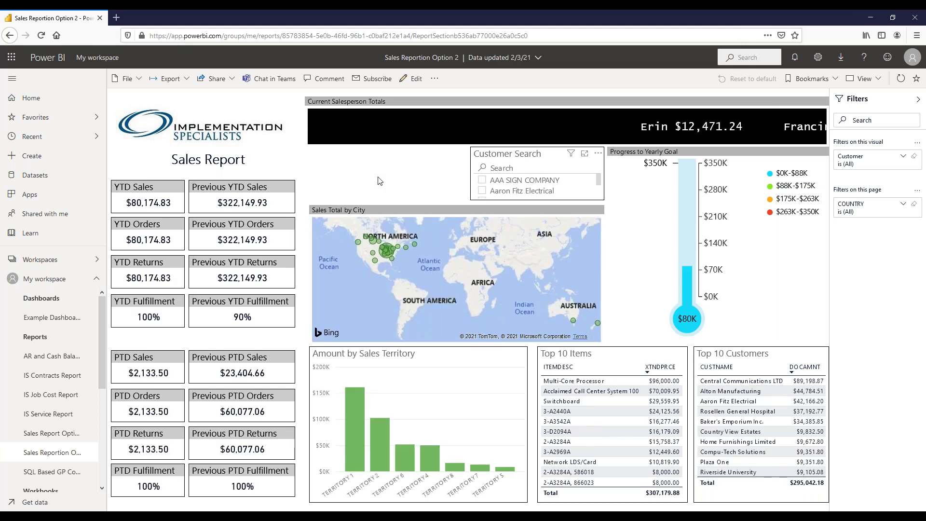
left_click(371, 183)
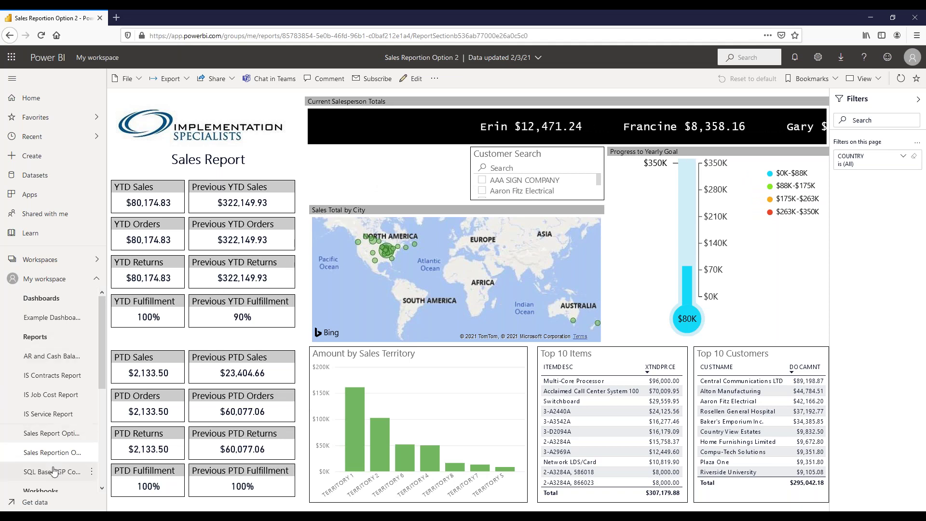
left_click(52, 433)
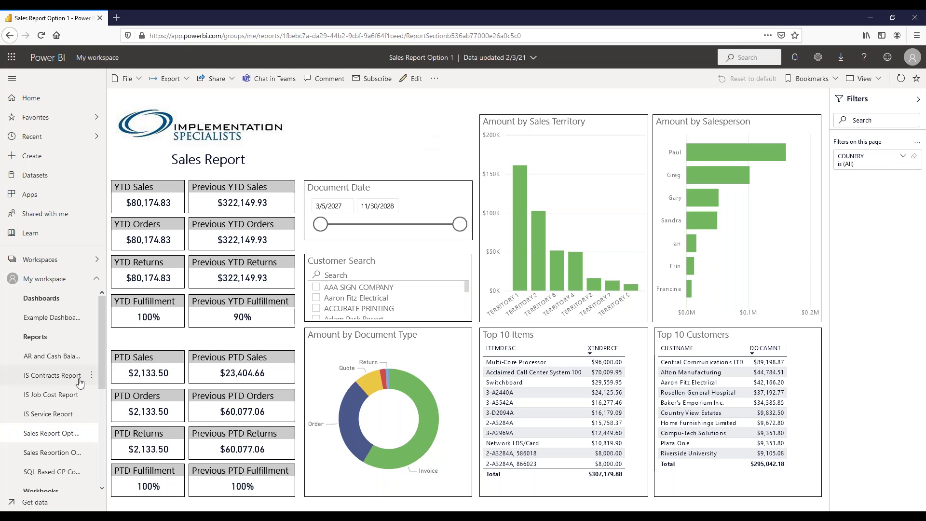
Open the IS Contracts Report and drill through from the Pm Com contract amount in Totals by Division to the Division page
left_click(57, 381)
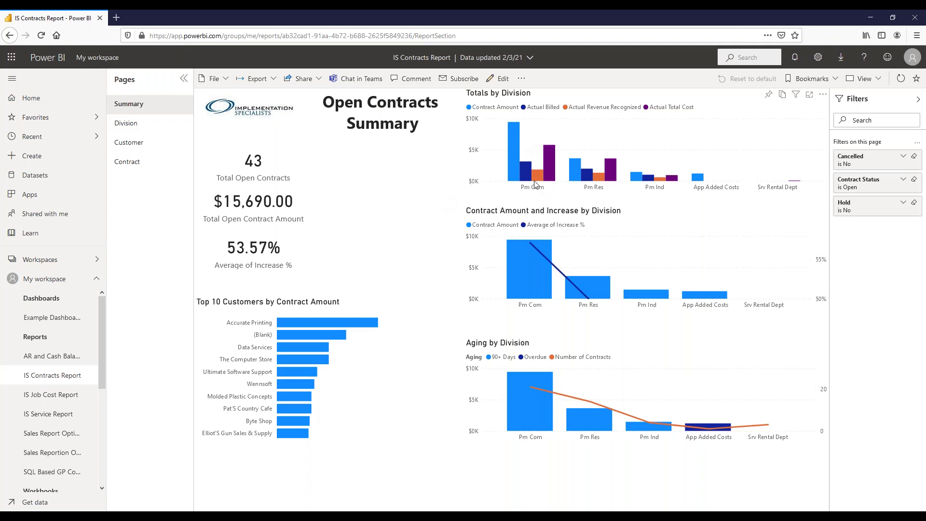
mouse_move(548, 183)
mouse_move(517, 166)
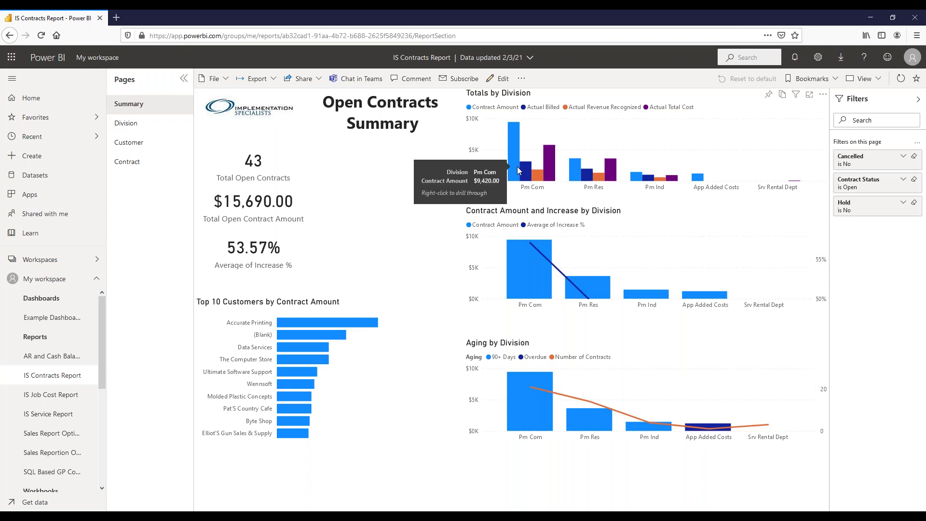
right_click(518, 167)
mouse_move(573, 225)
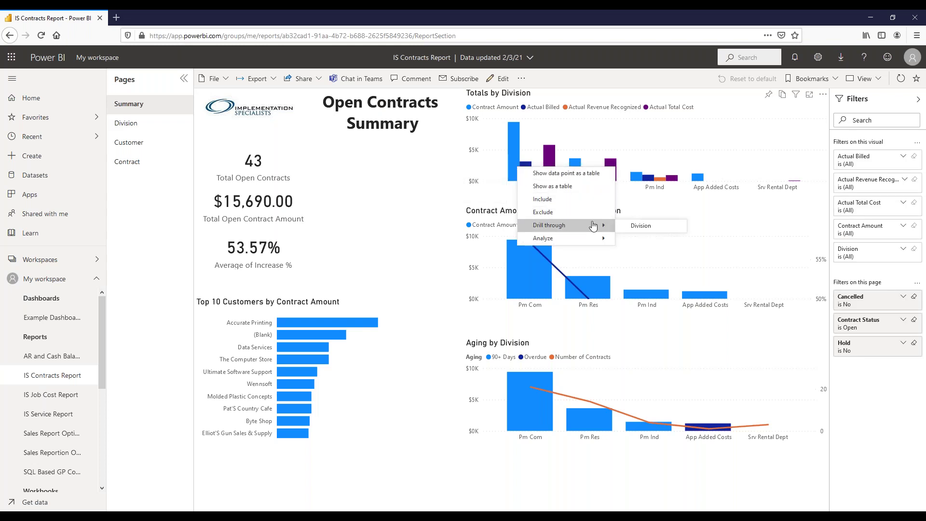
left_click(636, 227)
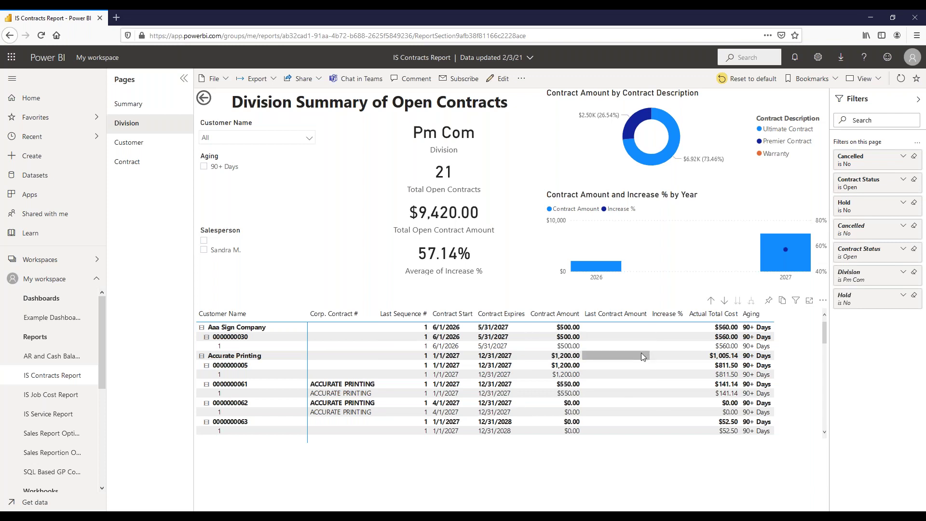
Sort the division's open contracts table by Customer Name, and re-sort it by Contract Expires in ascending order
scroll(612, 384, "down", 3)
scroll(612, 383, "down", 5)
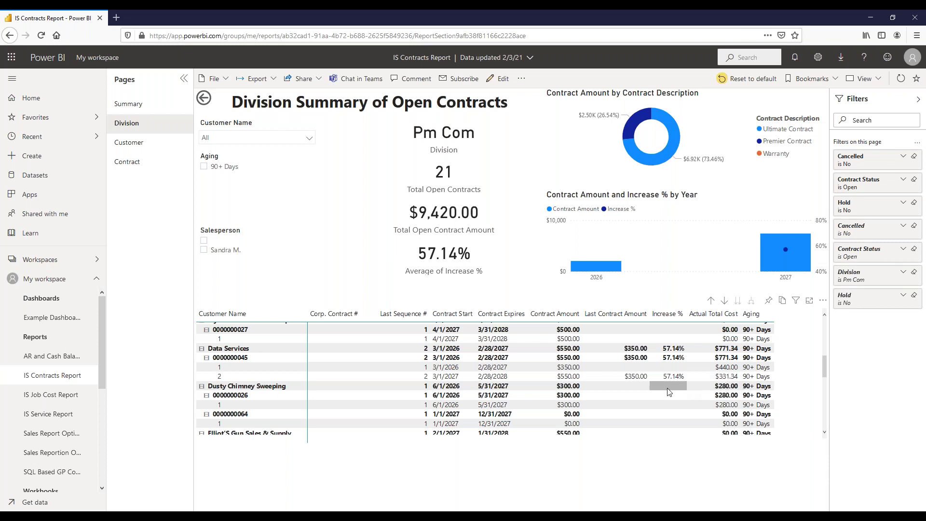
scroll(648, 384, "down", 2)
scroll(650, 384, "down", 8)
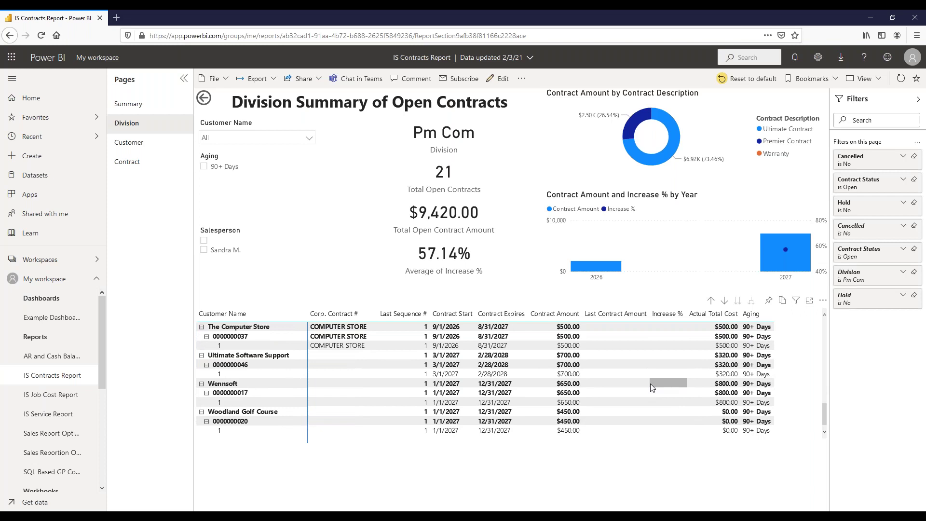
scroll(651, 387, "up", 10)
scroll(651, 386, "up", 3)
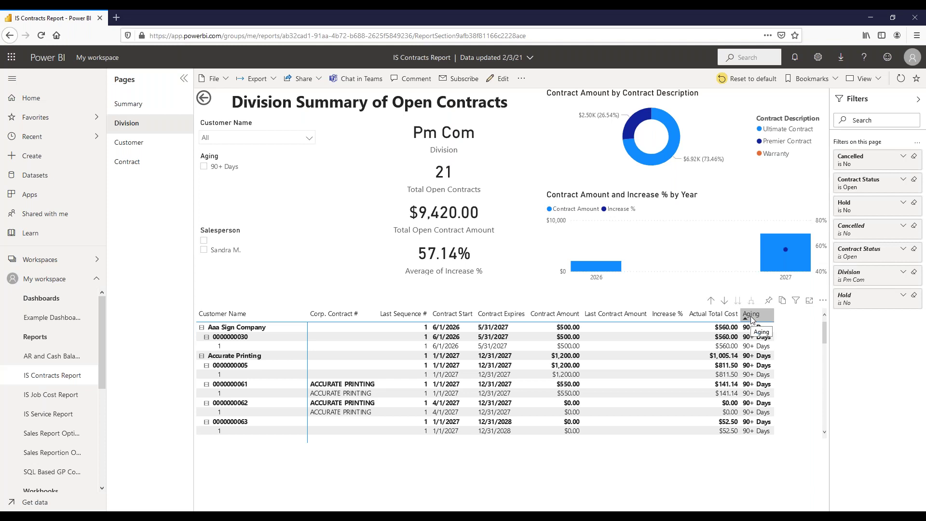
left_click(219, 315)
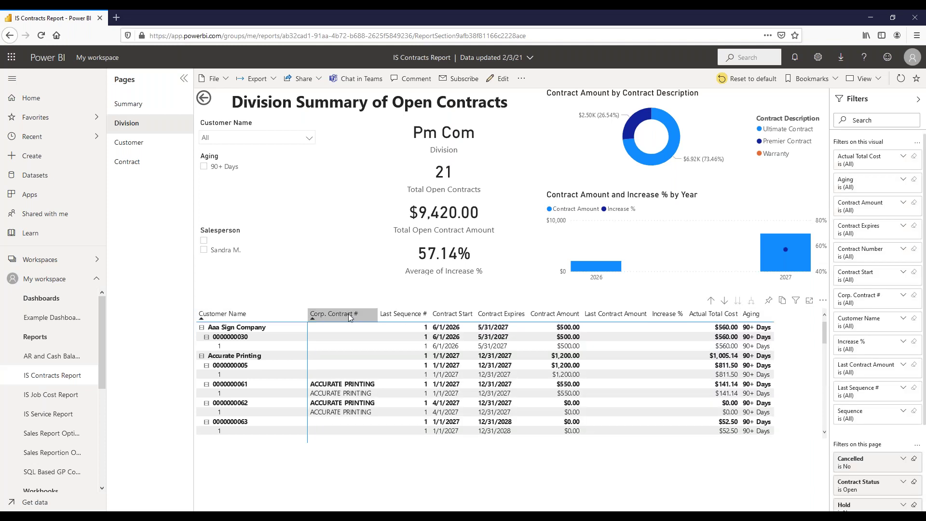
left_click(499, 314)
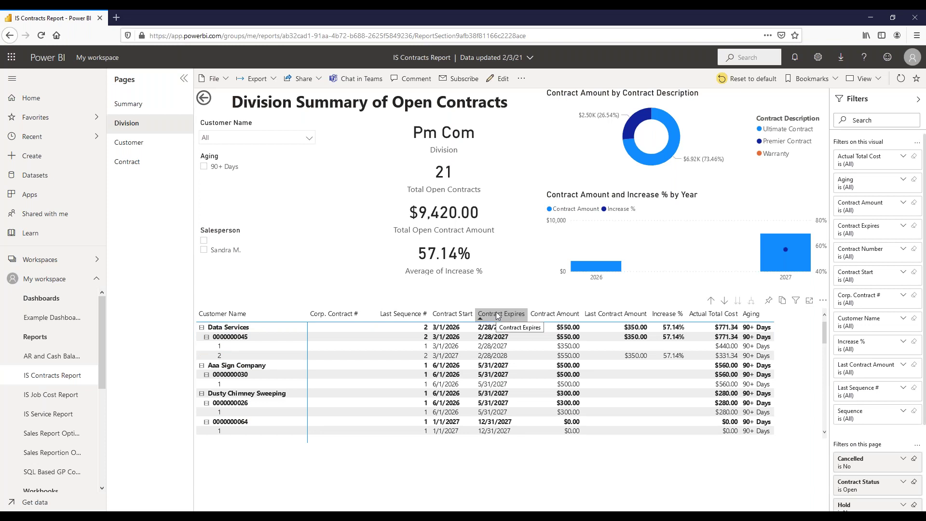
Search the Customer Name filter for data and limit the Division page to Data Services
left_click(311, 139)
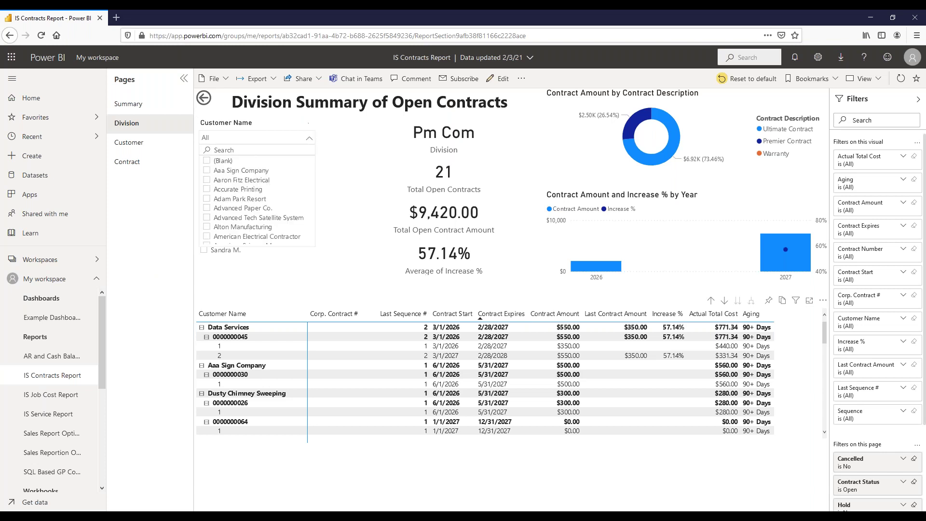
type("data")
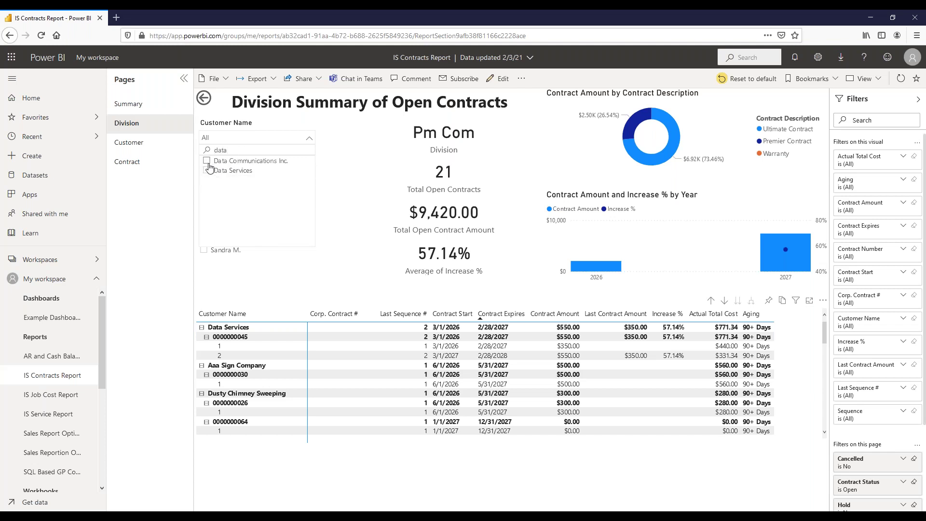
left_click(207, 174)
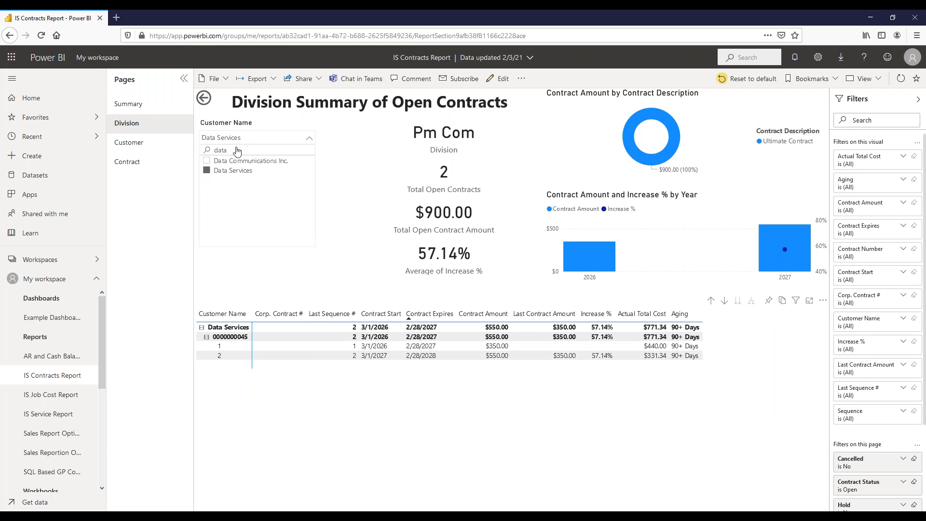
Clear the Data Services customer filter and filter the Division page by the named salesperson
left_click(206, 170)
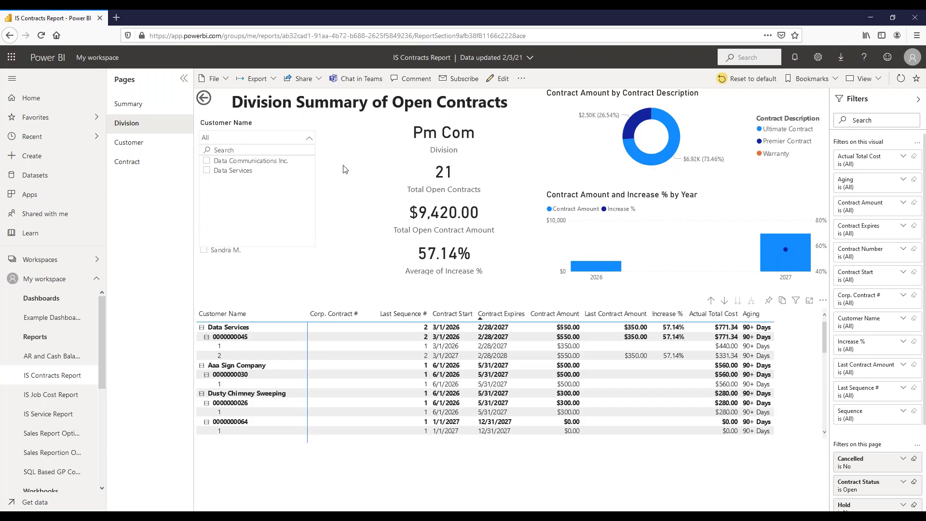
left_click(307, 178)
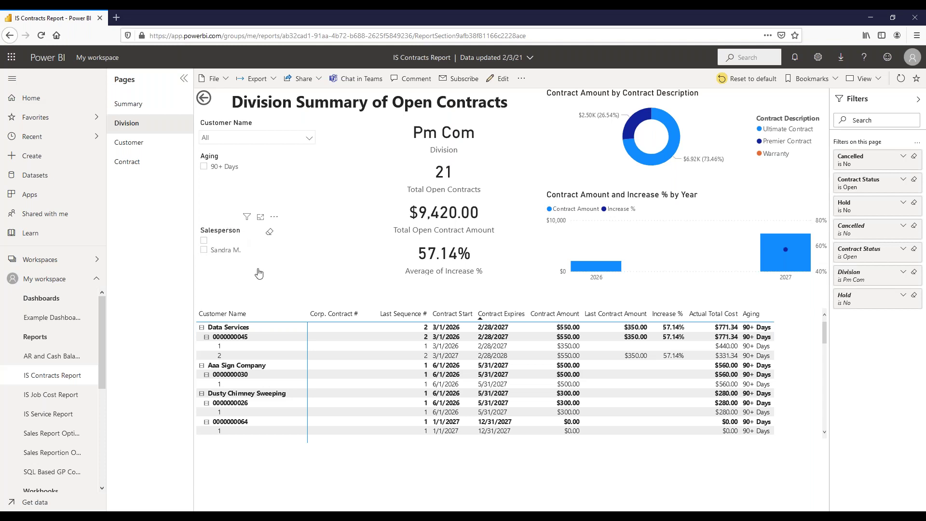
left_click(203, 251)
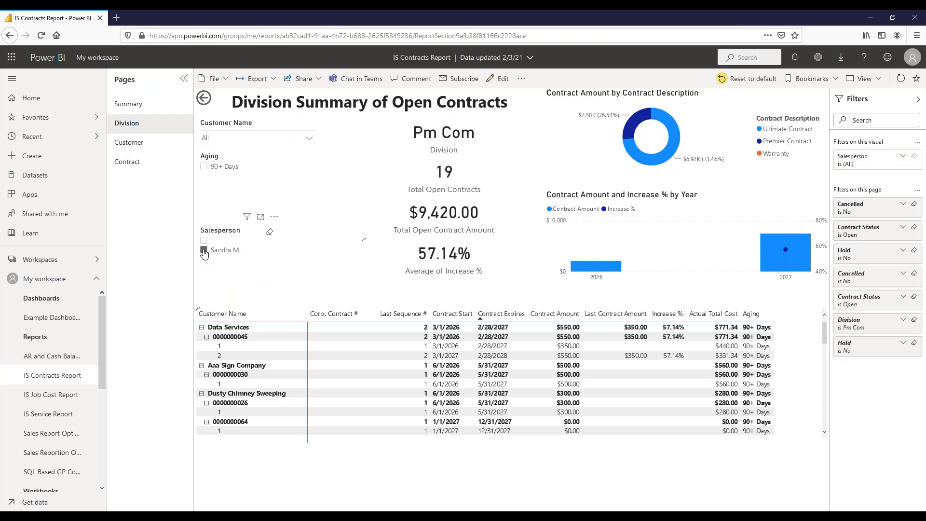
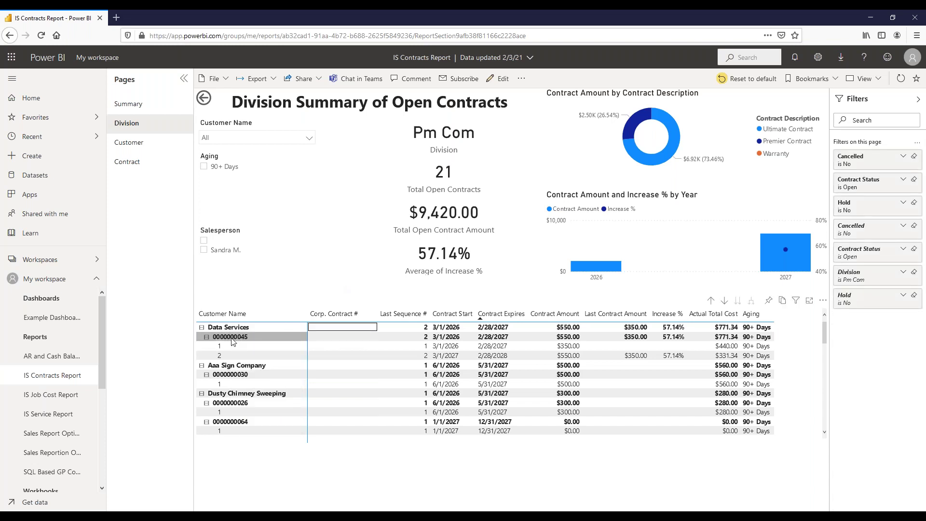
Drill through from the Data Services row in the open contracts table to the Customer page
right_click(232, 341)
mouse_move(279, 422)
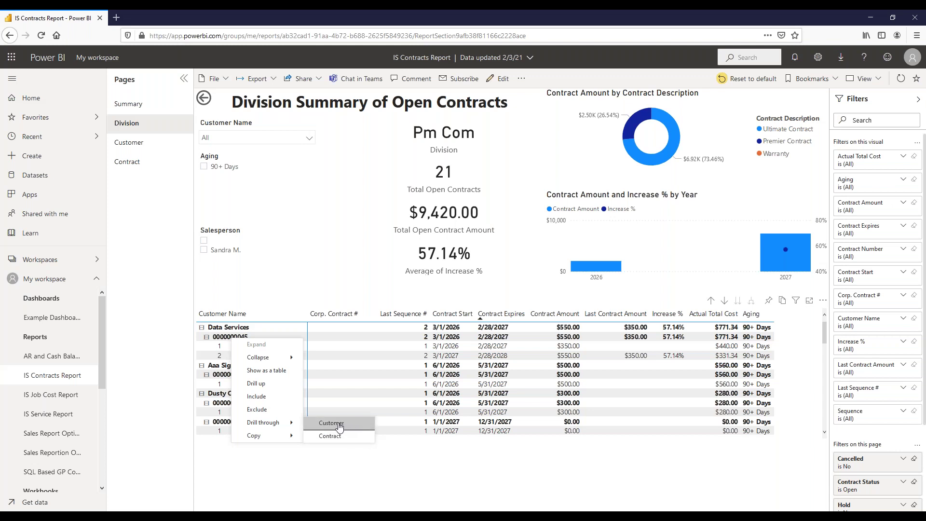
left_click(232, 328)
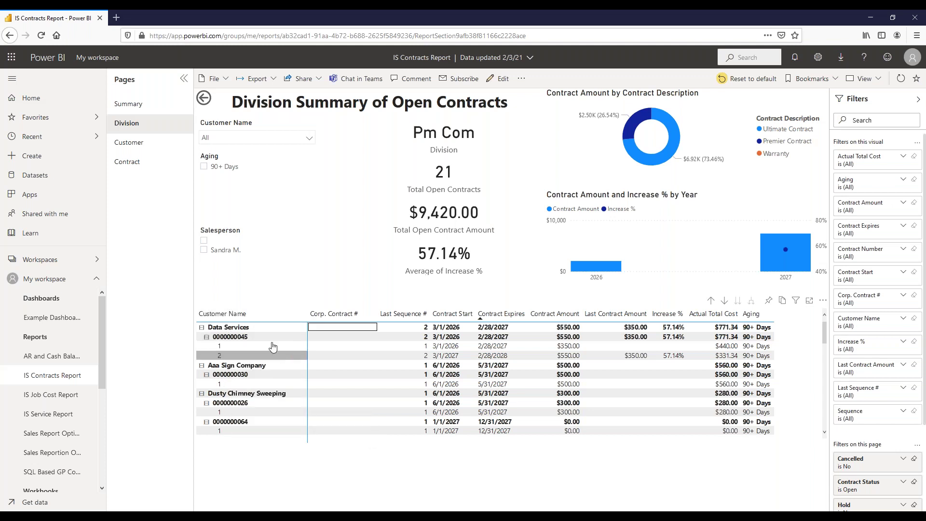
right_click(232, 328)
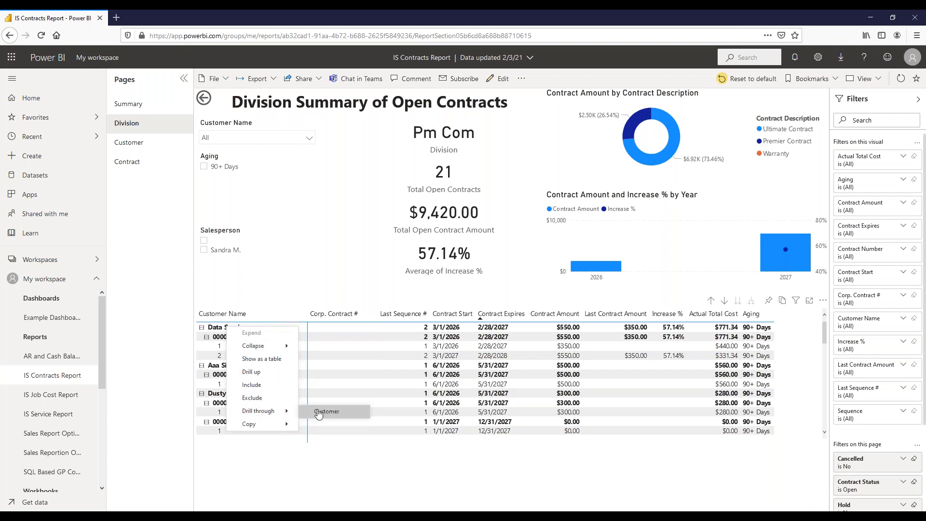
left_click(338, 411)
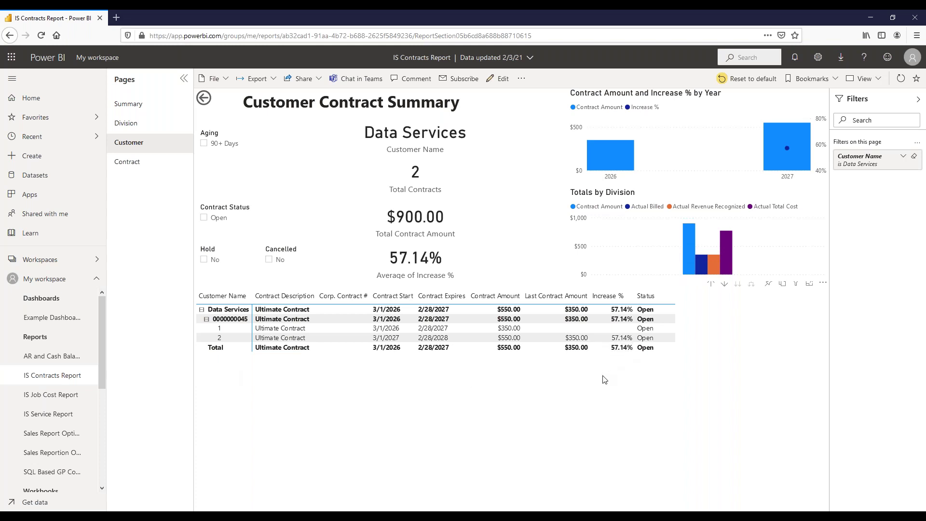
Drill through from the Data Services contract number row to the Contract page
right_click(237, 323)
mouse_move(287, 403)
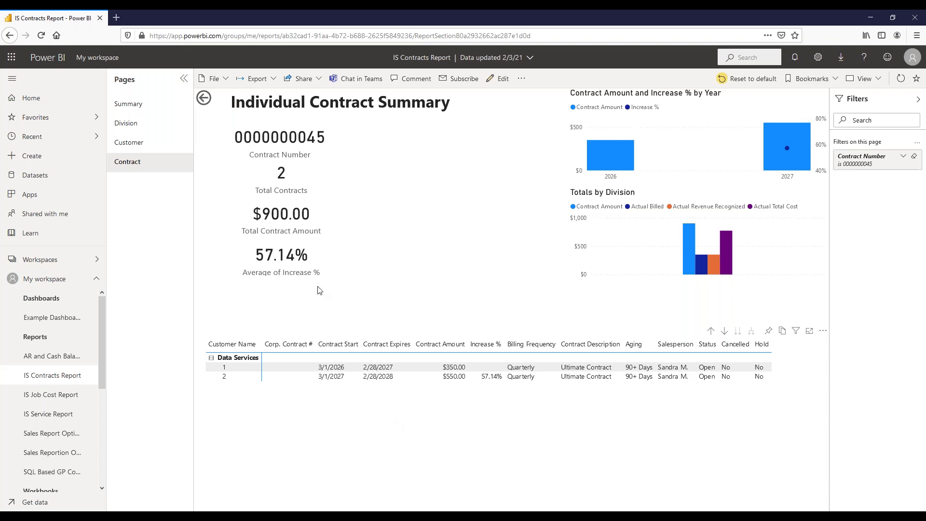
Return to the Summary page and drill through from the Pm Res contract amount in Totals by Division to the Division page
left_click(129, 109)
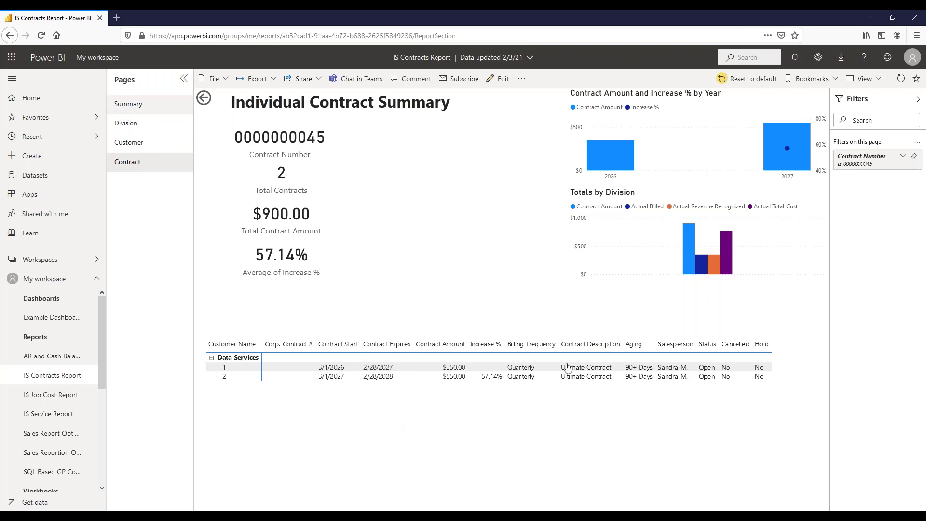
left_click(125, 126)
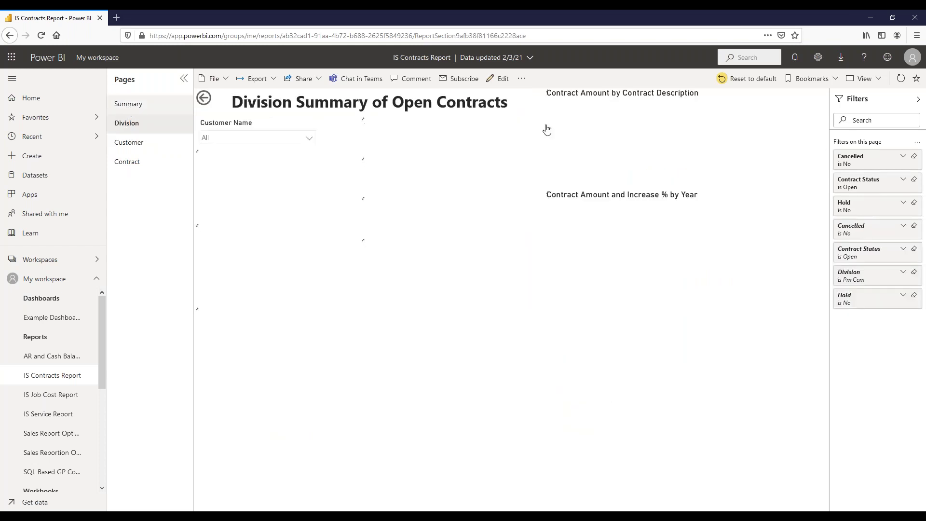
key("alt+Left")
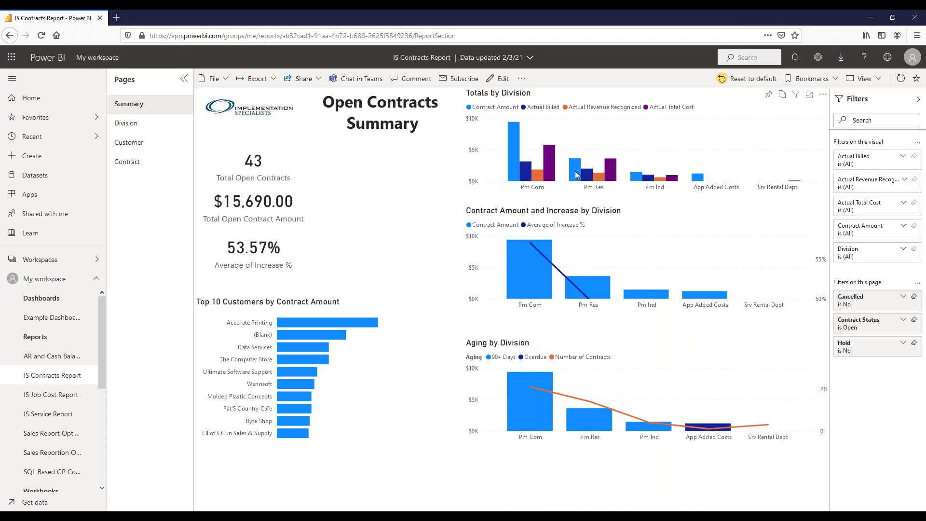
right_click(580, 171)
mouse_move(632, 230)
left_click(697, 231)
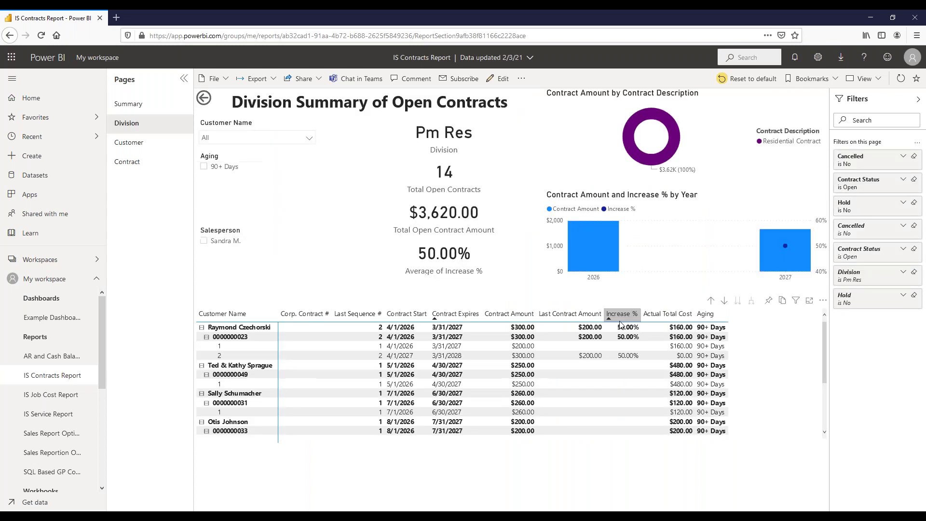
Look through the Pm Res contracts, return to the Summary page and drill through from App Added Costs in Totals by Division to the Division page
scroll(592, 364, "down", 6)
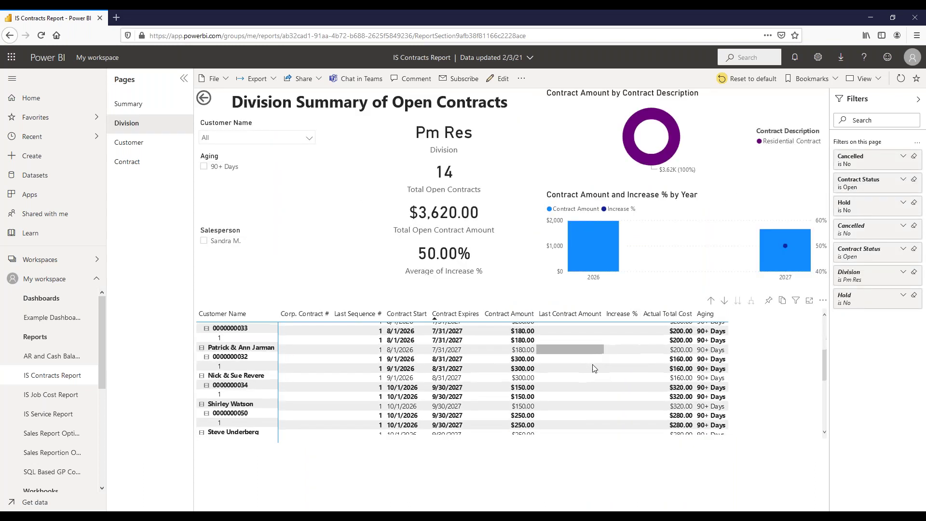
scroll(592, 363, "up", 6)
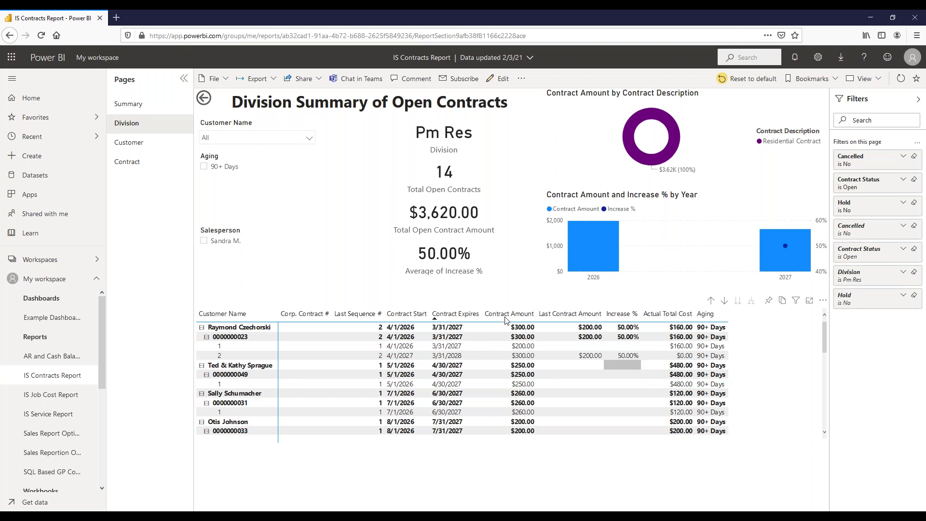
left_click(203, 100)
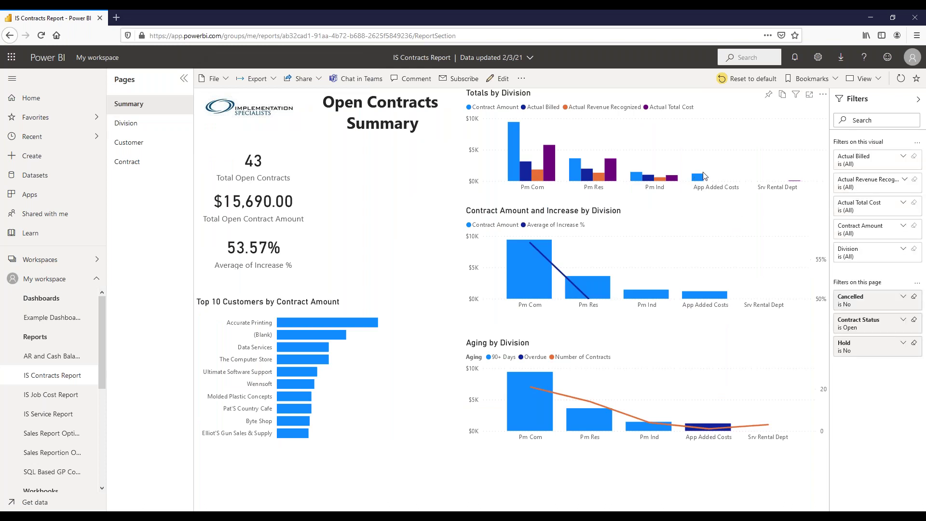
right_click(696, 179)
mouse_move(749, 238)
left_click(817, 236)
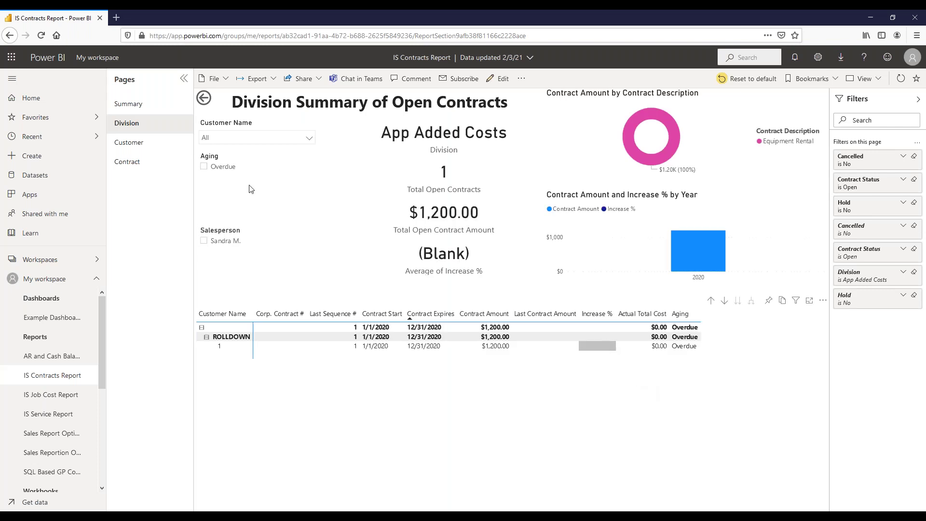
Return to the Summary page and drill through from Pm Ind in Totals by Division to the Division page
key("alt+Left")
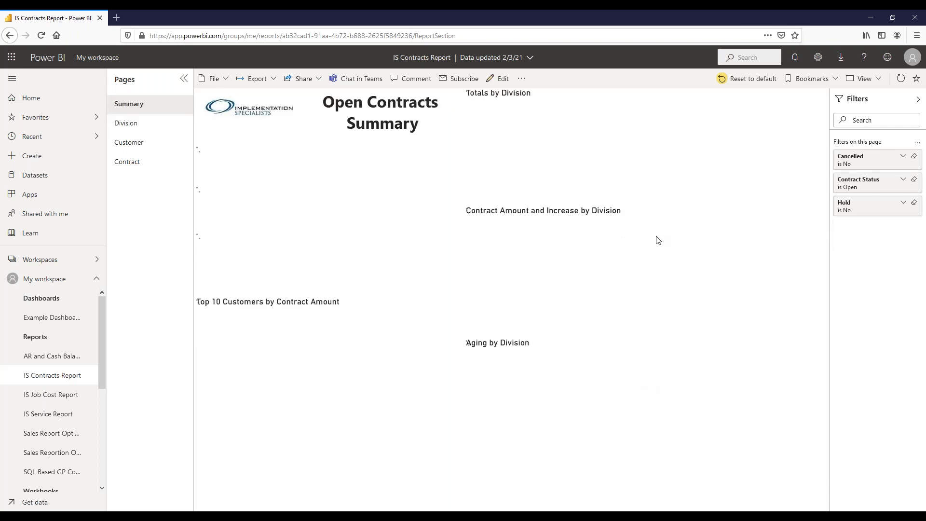
mouse_move(647, 180)
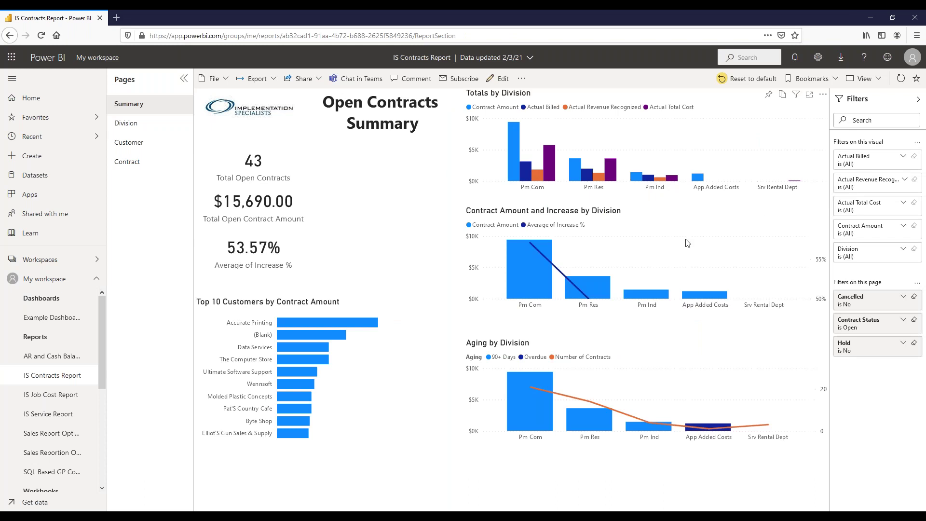
right_click(647, 180)
mouse_move(704, 235)
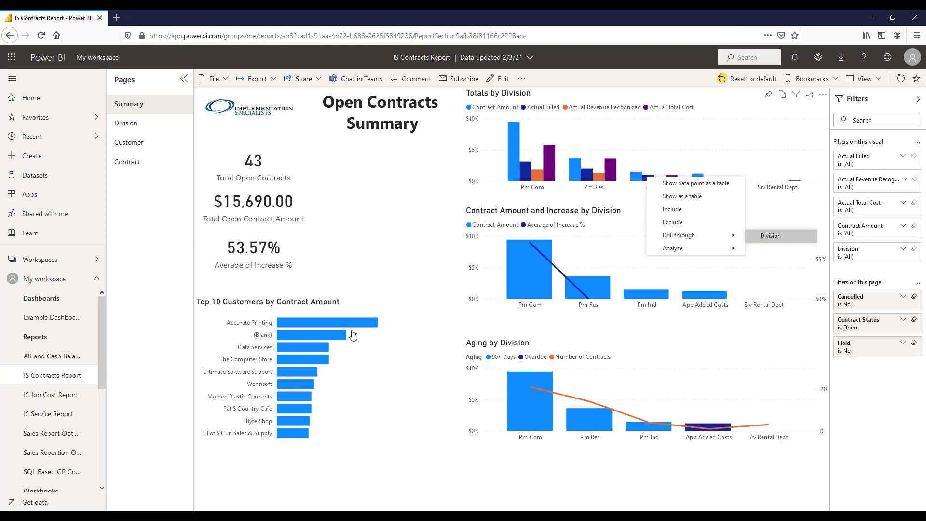
key("Return")
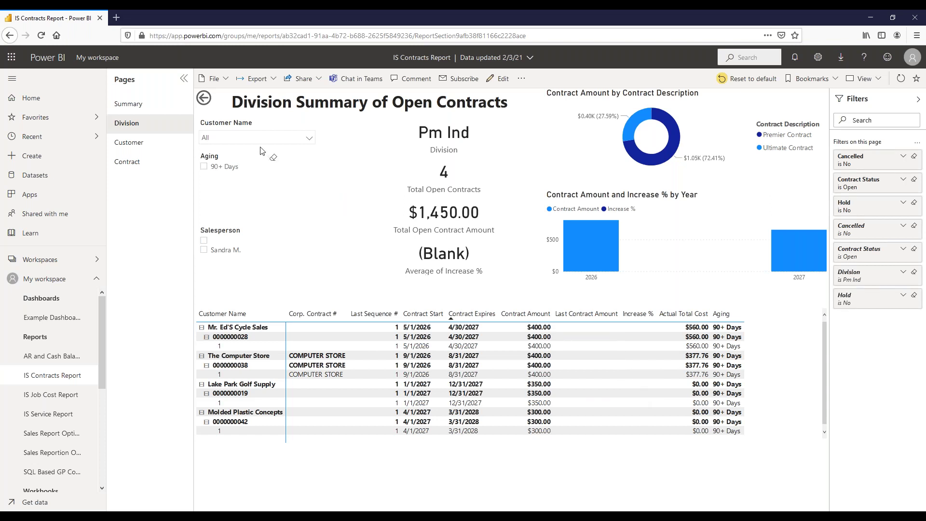
Go back to the contracts Summary page and open the IS Job Cost Report
left_click(153, 108)
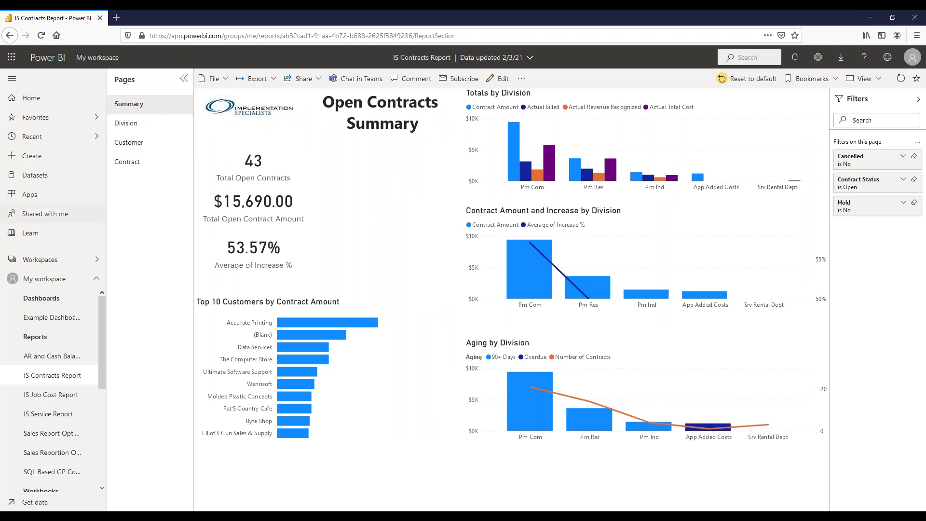
left_click(46, 398)
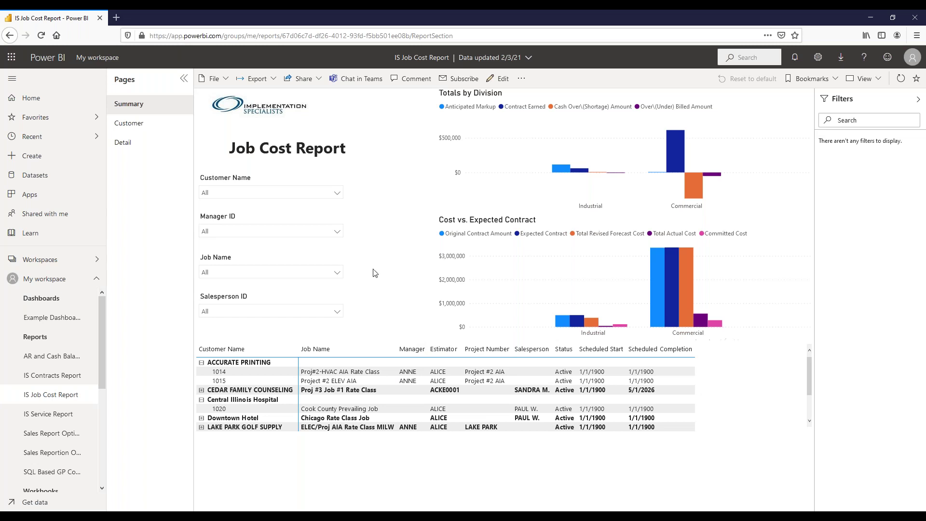
Filter the job cost summary by customer Aaron Fitz Electrical and by ACCURATE PRINTING instead, and clear the customer filter
left_click(337, 195)
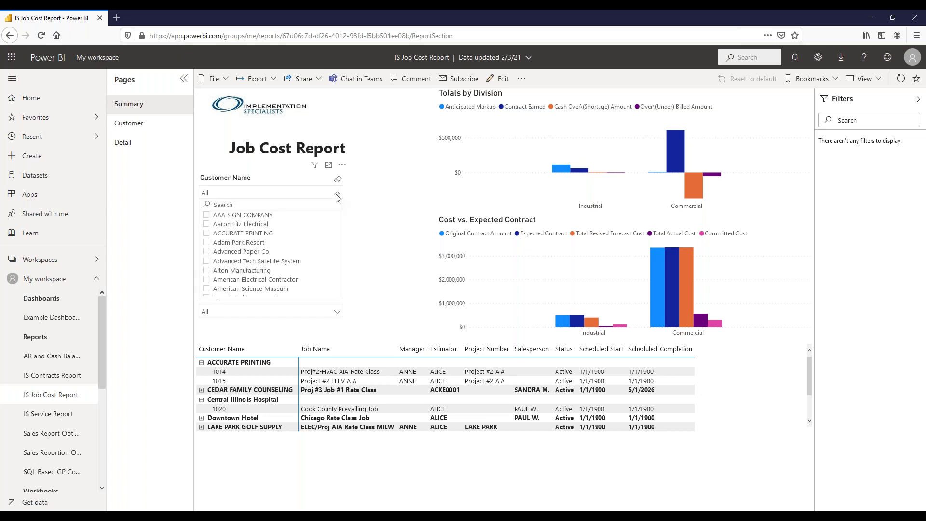
left_click(206, 225)
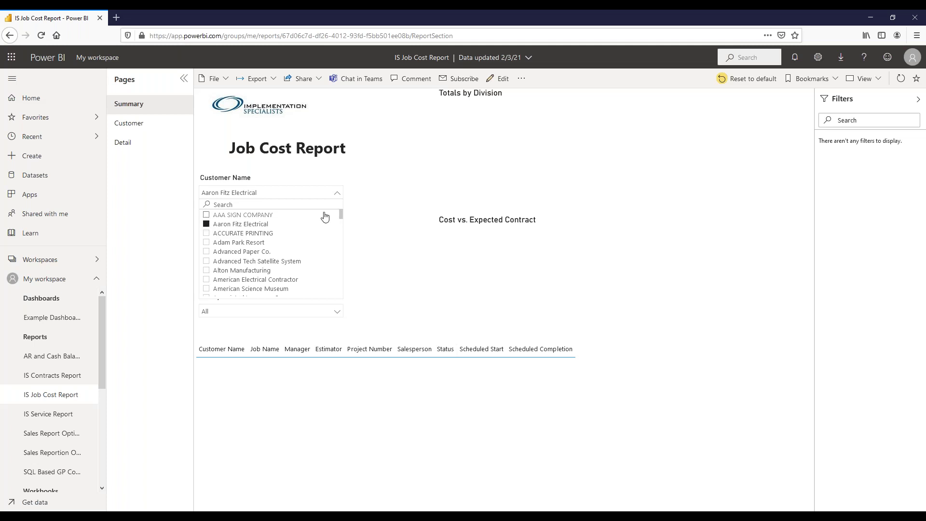
left_click(206, 234)
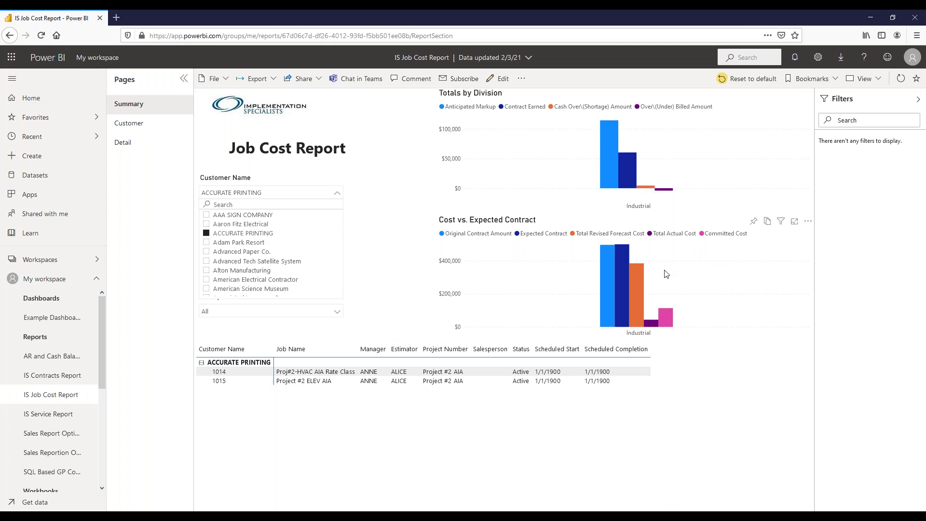
left_click(206, 234)
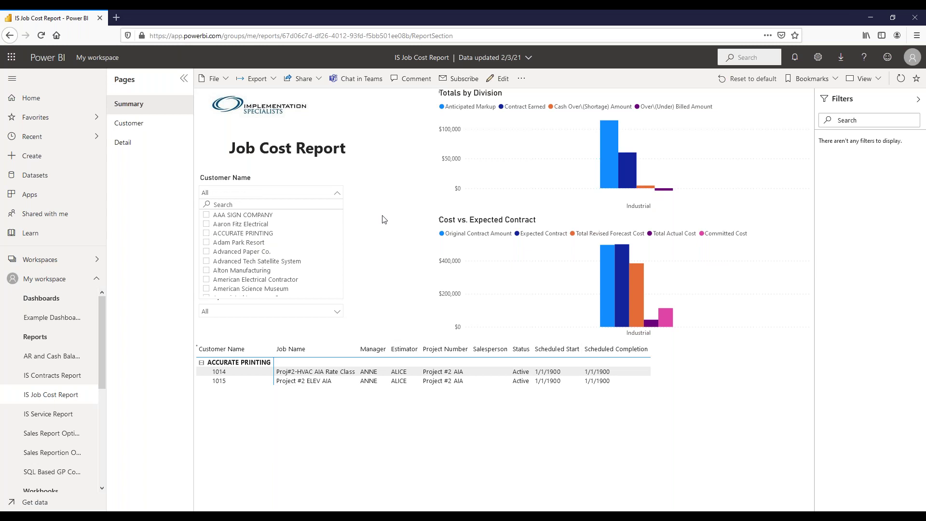
Filter the job cost summary by the first named manager in Manager ID and clear that filter again
left_click(338, 233)
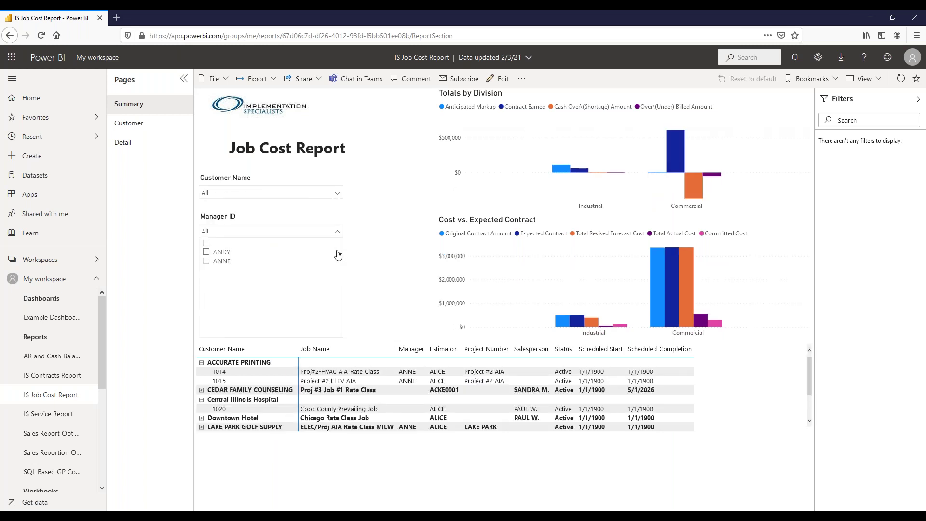
left_click(206, 255)
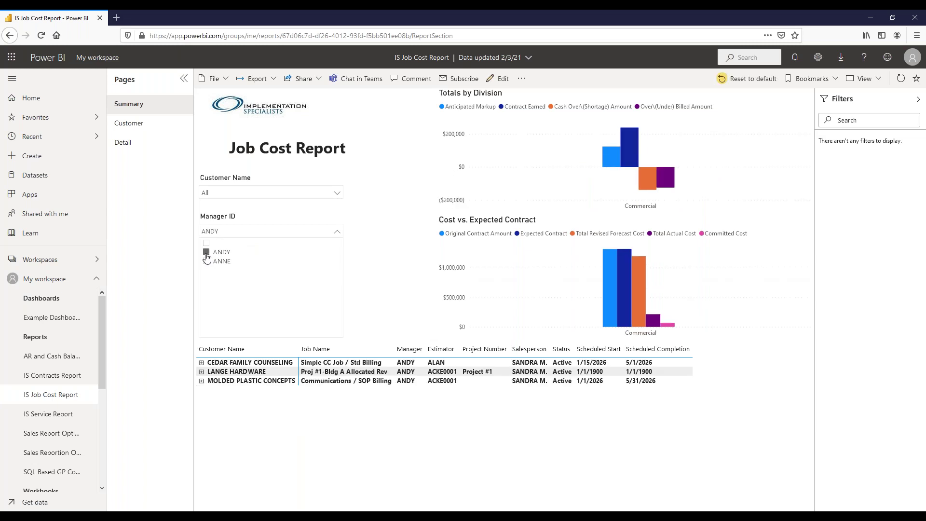
left_click(207, 252)
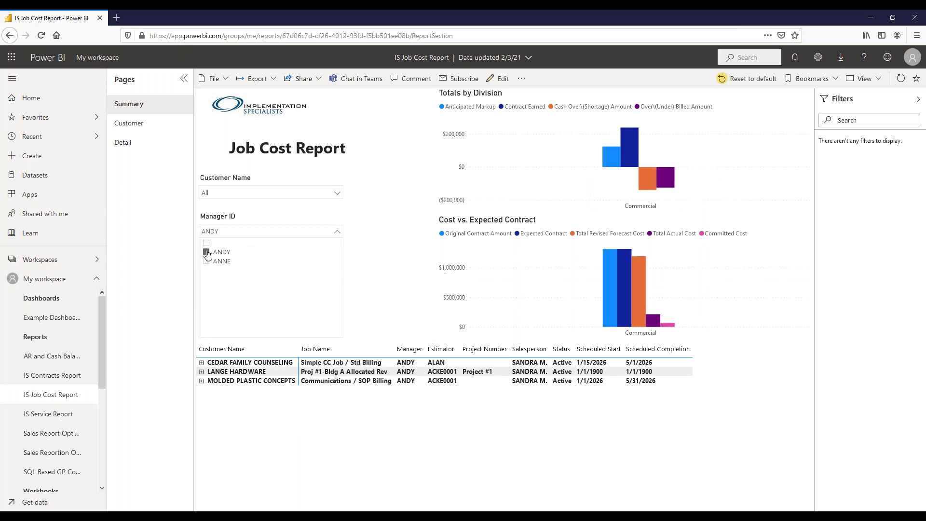
left_click(367, 255)
Browse the jobs offered in the Job Name filter without selecting any, and close the list
left_click(337, 272)
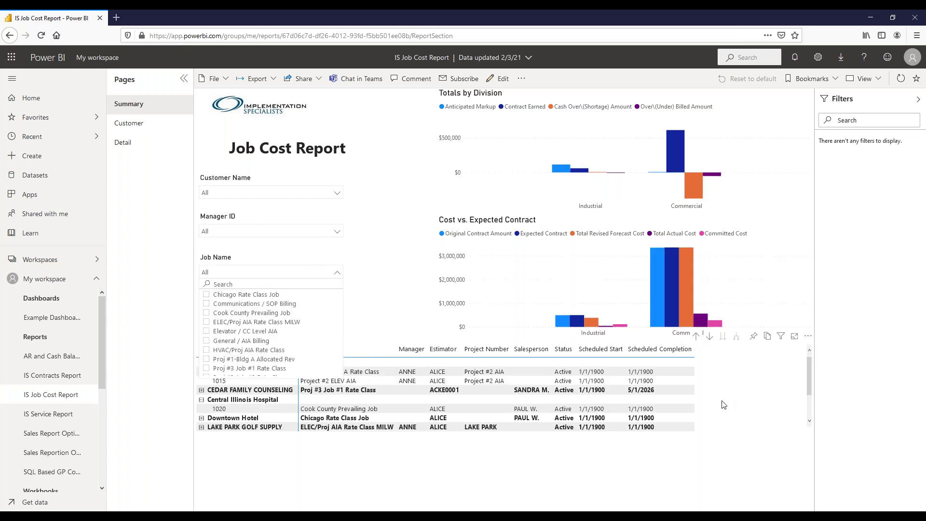
scroll(728, 406, "down", 2)
scroll(724, 404, "up", 2)
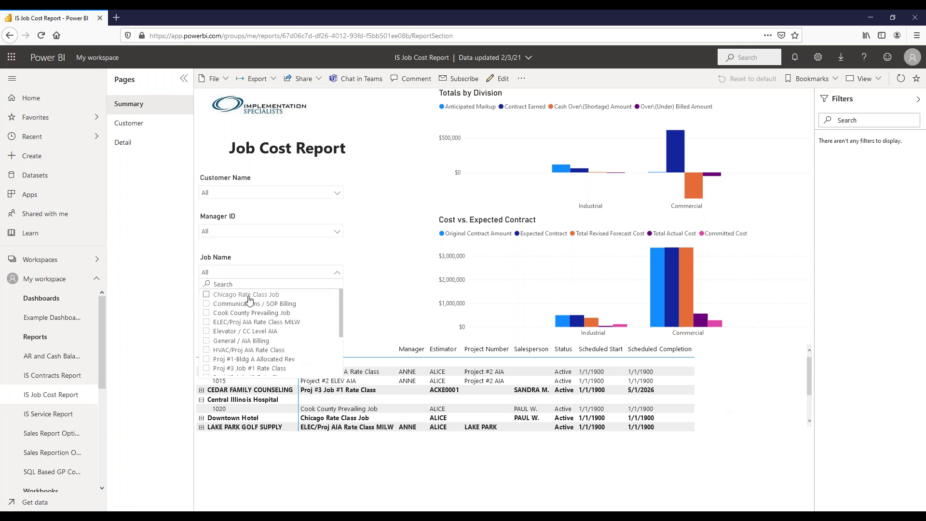
left_click(375, 300)
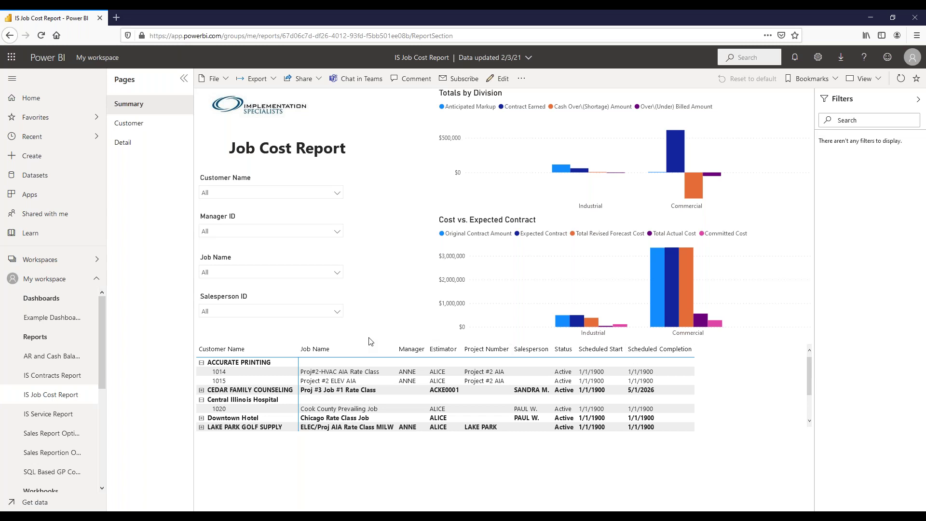
Drill through from the ACCURATE PRINTING row in the jobs table to the Customer page and look over its job financials
right_click(249, 365)
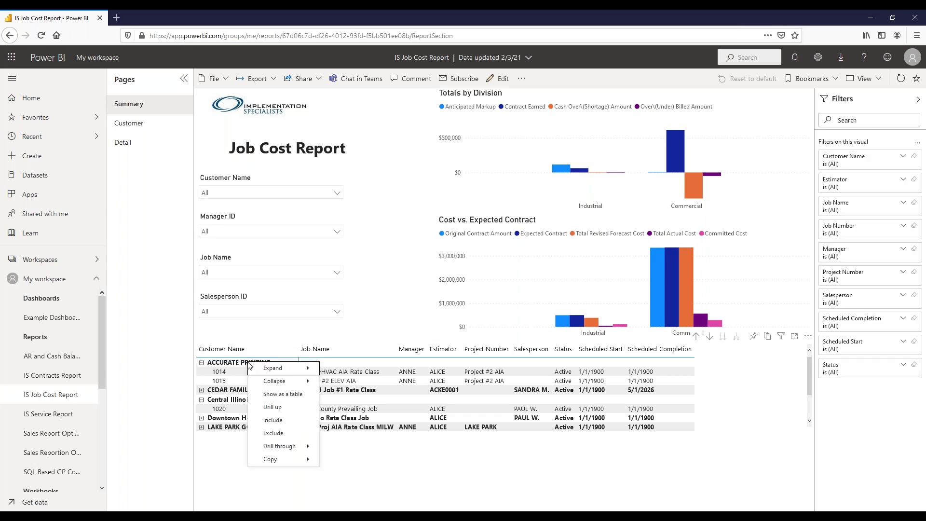
mouse_move(301, 446)
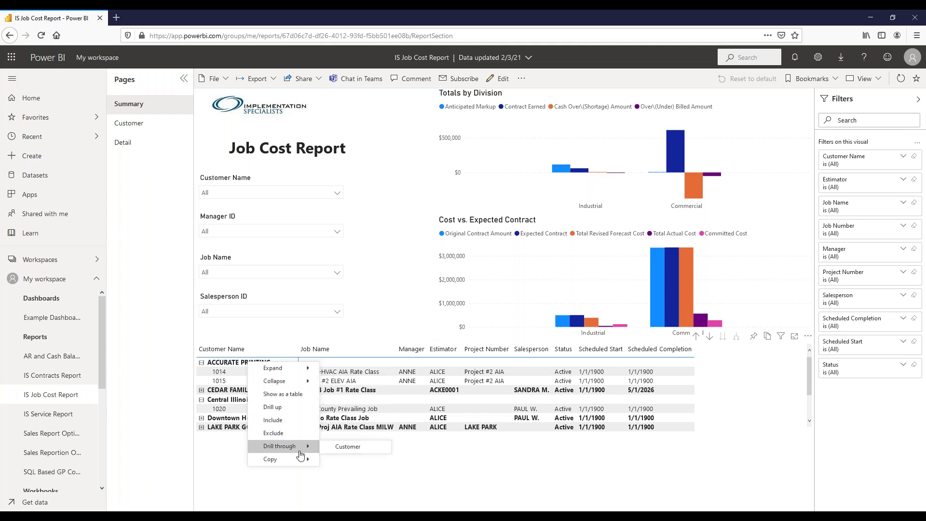
left_click(347, 448)
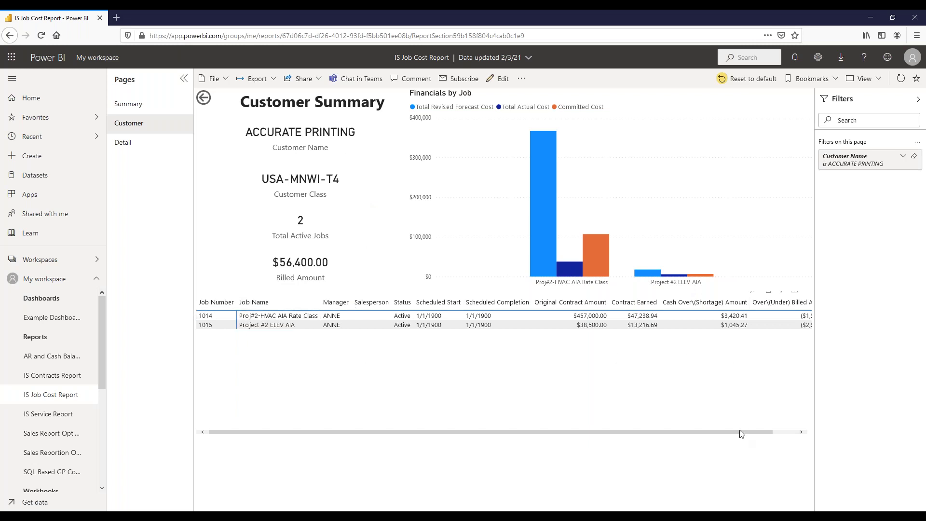
left_click_drag(748, 433, 686, 434)
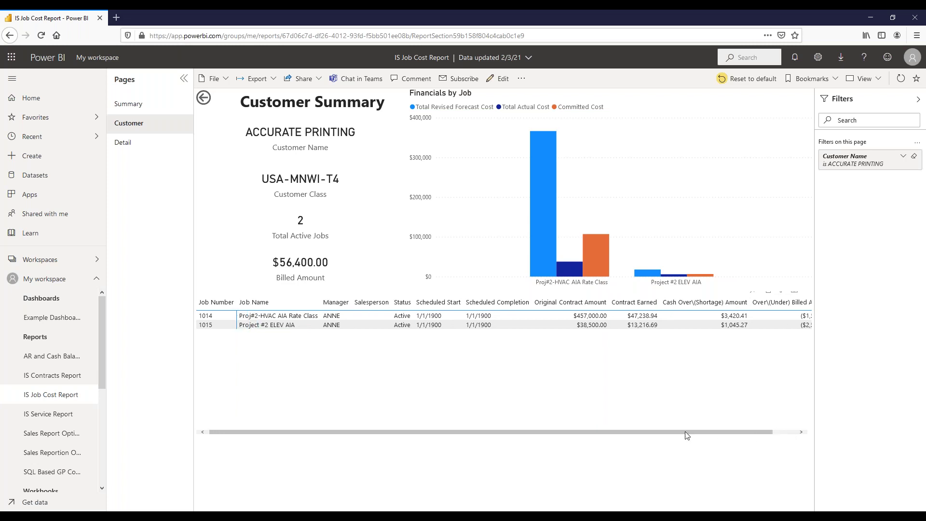
left_click(571, 410)
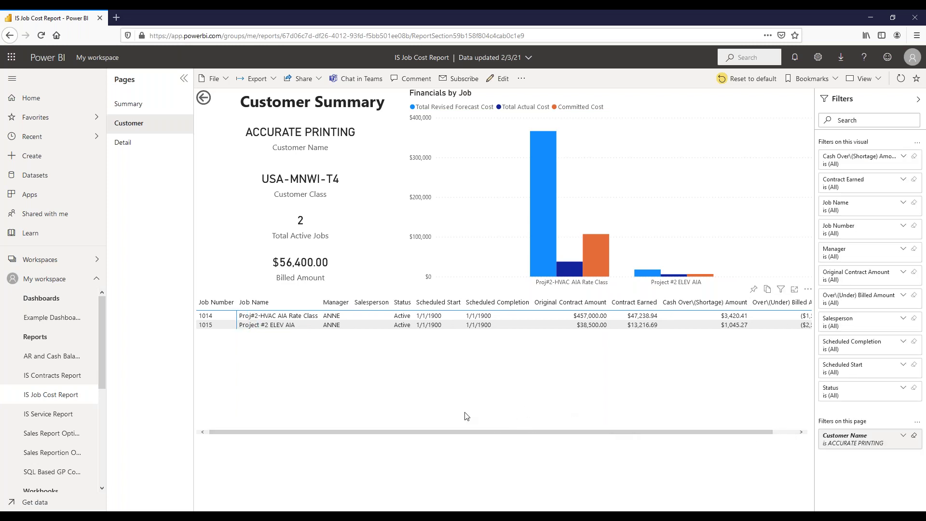
Return to the job cost Summary page and expand the CEDAR FAMILY COUNSELING row in the jobs table
left_click(203, 99)
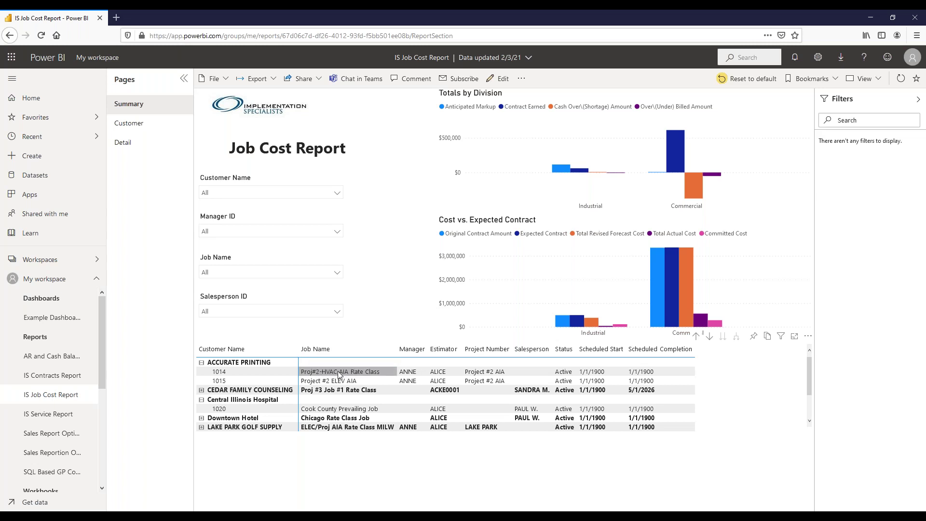
scroll(330, 396, "down", 2)
scroll(332, 400, "up", 2)
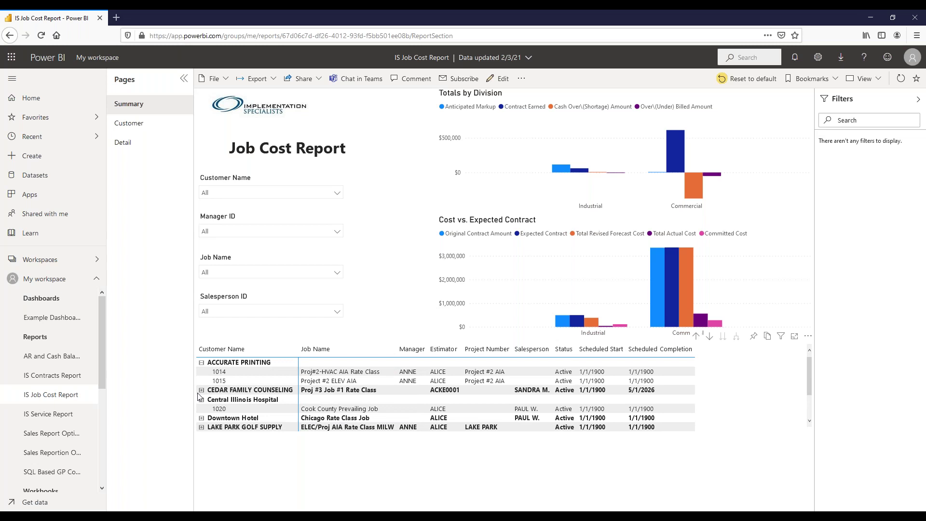
left_click(201, 390)
Drill through from Central Illinois Hospital's Cook County Prevailing Job to the Detail page and look through its Actual Cost by Cost Code chart
scroll(203, 388, "down", 3)
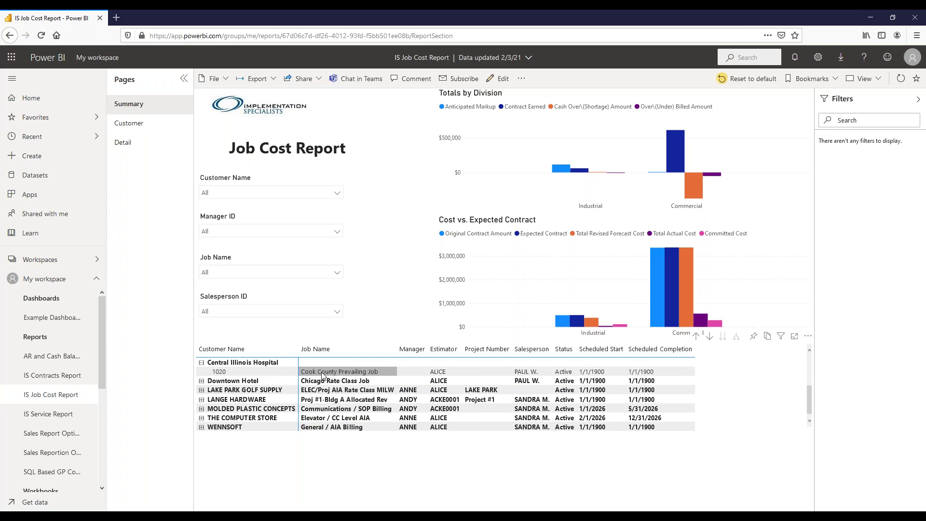
right_click(322, 376)
mouse_move(386, 430)
left_click(453, 436)
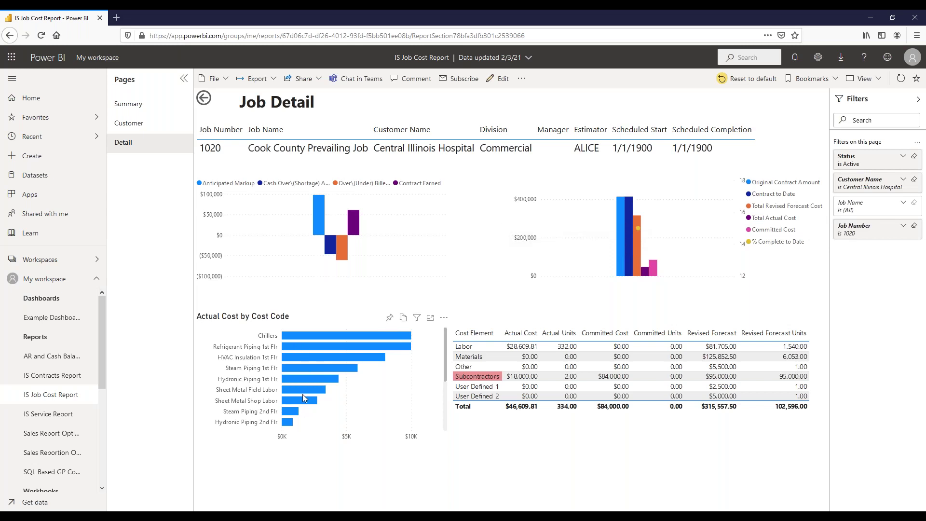
scroll(302, 395, "down", 1)
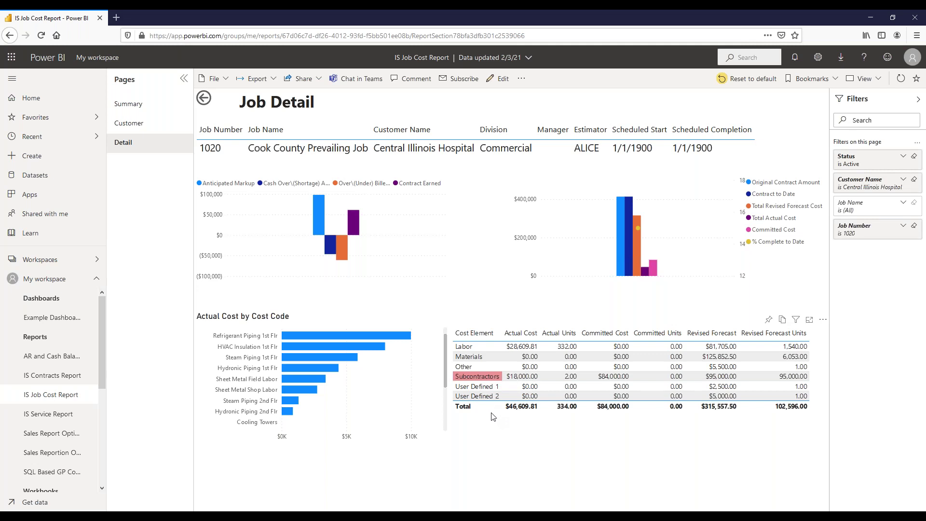
Open the IS Service Report and inspect the Billable vs. Cost and Service Calls by Type charts
left_click(51, 414)
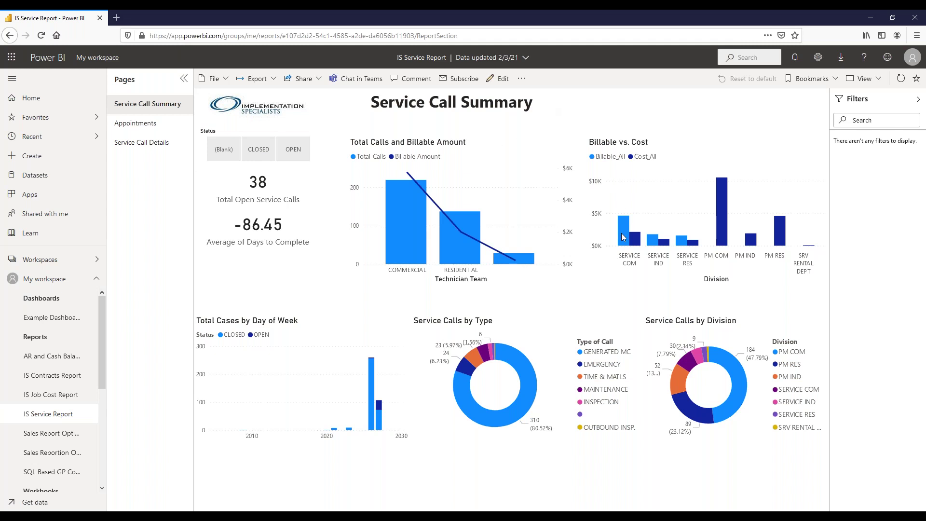
mouse_move(625, 240)
mouse_move(467, 371)
Turn on drill-down mode for the Total Cases by Day of Week chart and drill into 2026
left_click(306, 322)
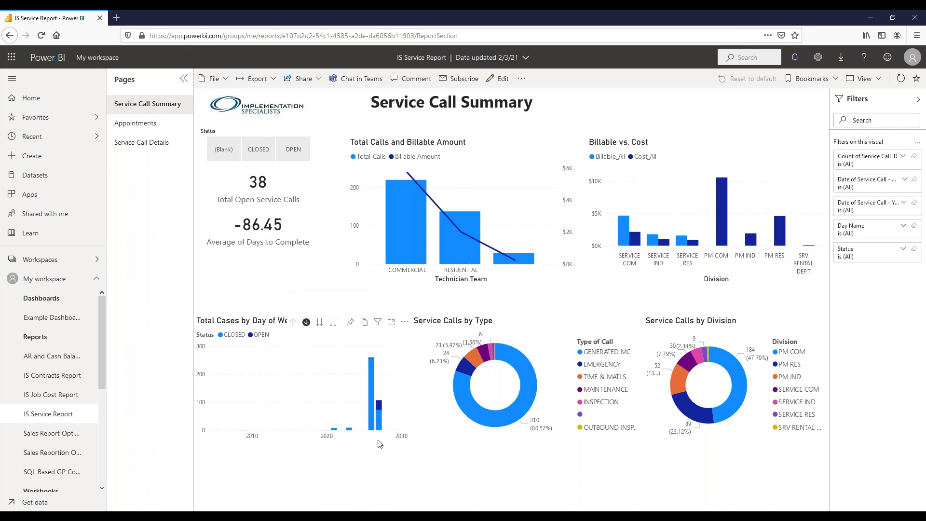
mouse_move(371, 421)
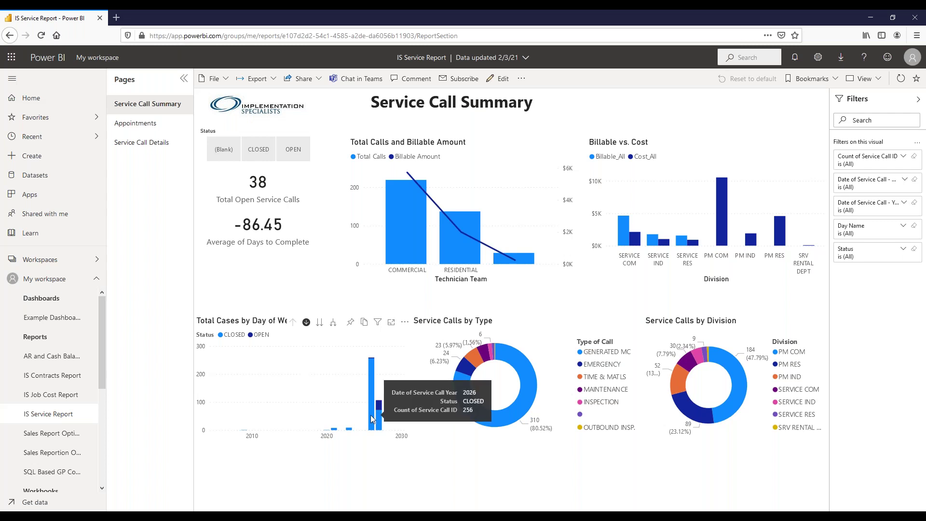
left_click(370, 415)
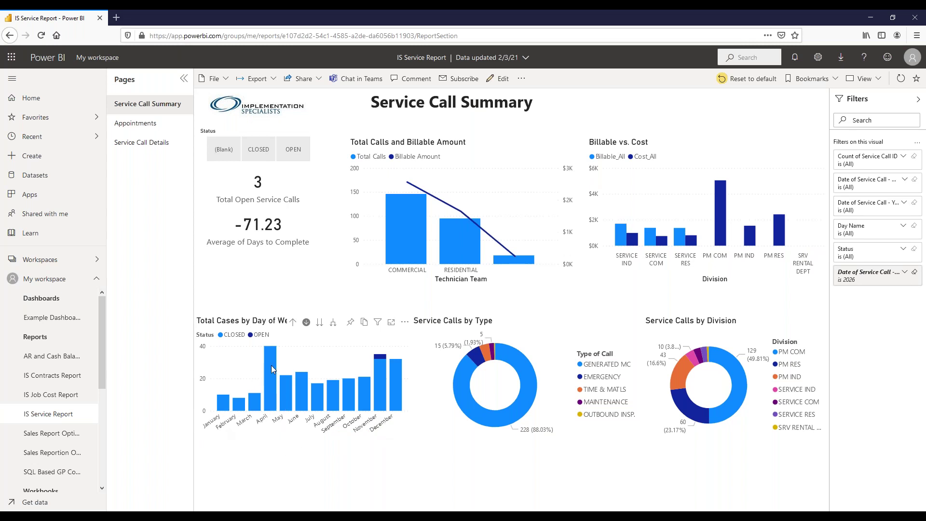
mouse_move(271, 365)
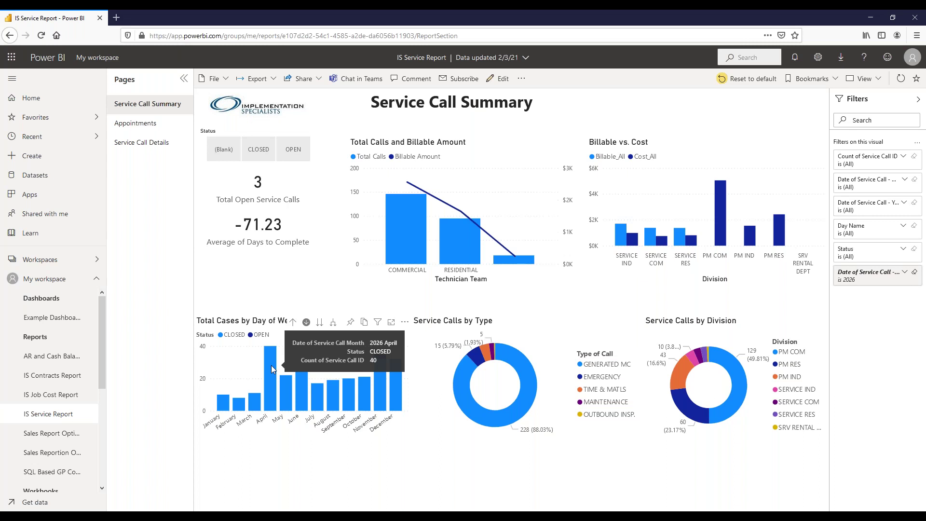
Drill the Total Cases by Day of Week chart into April 2026 and drill back up to the year level
left_click(271, 366)
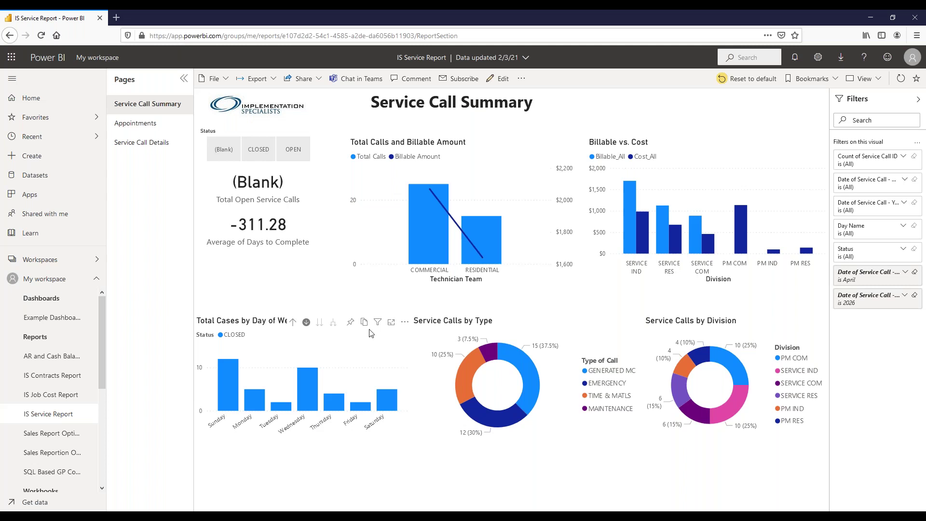
left_click(292, 324)
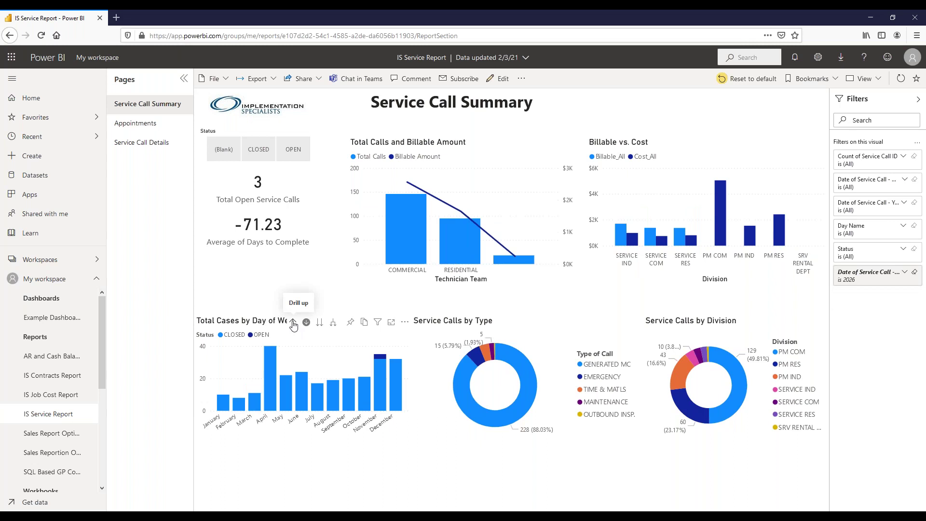
left_click(292, 323)
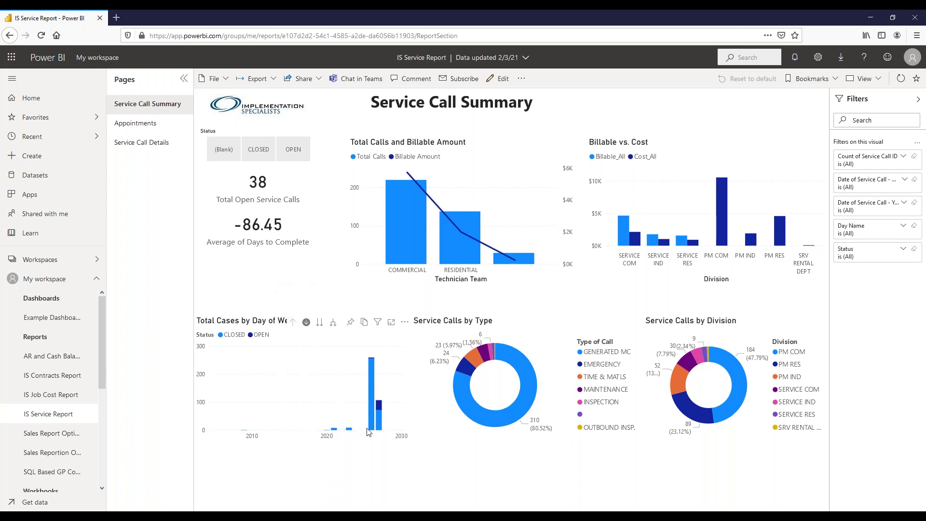
Filter the Service Call Summary page to OPEN service calls and clear the Status filter again
left_click(282, 283)
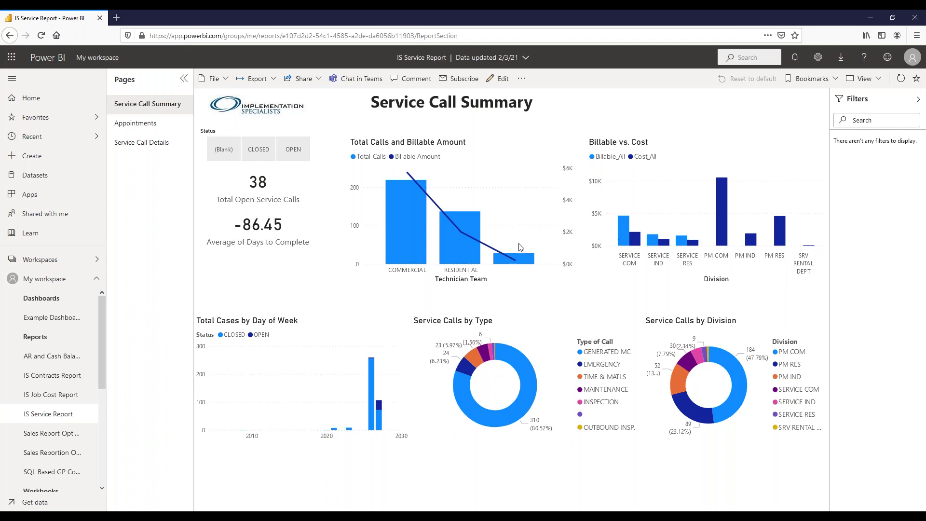
left_click(292, 148)
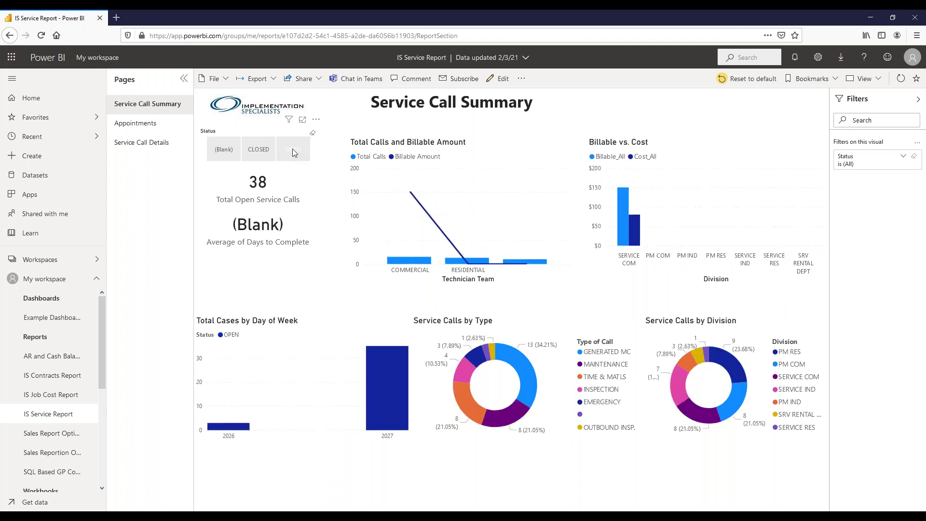
left_click(313, 135)
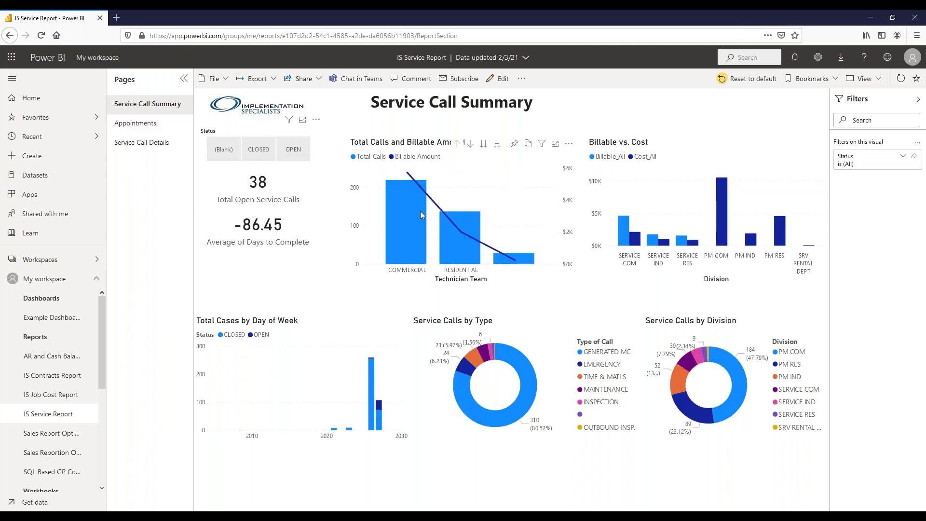
Open the Appointments page of the service report and look through its appointments table
left_click(143, 128)
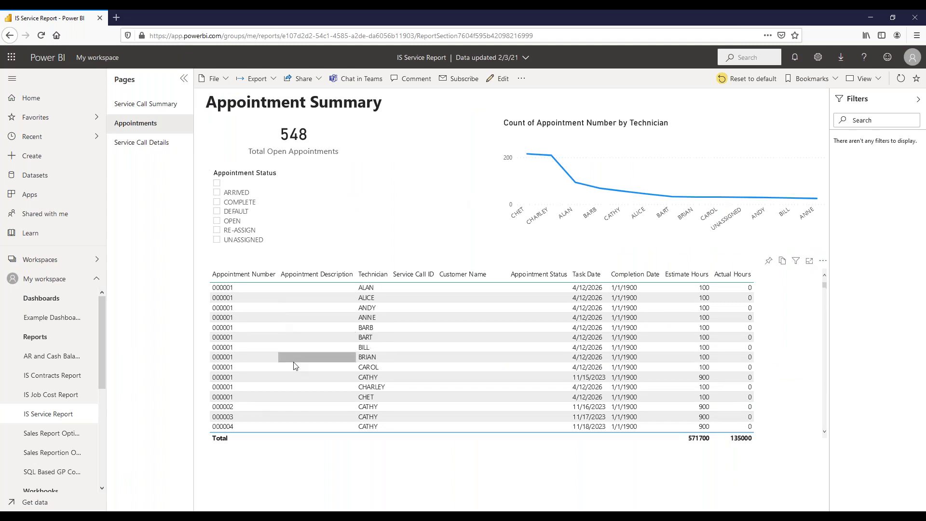
scroll(296, 366, "down", 2)
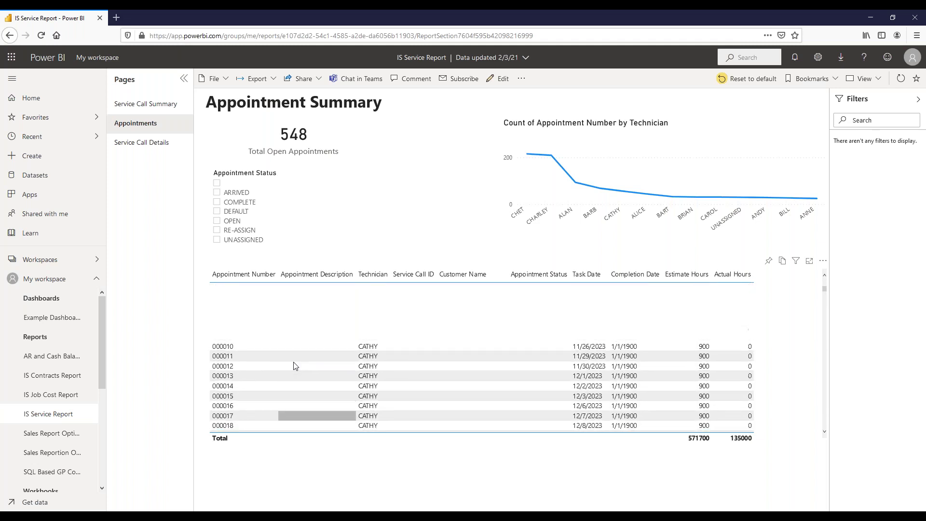
scroll(295, 366, "up", 2)
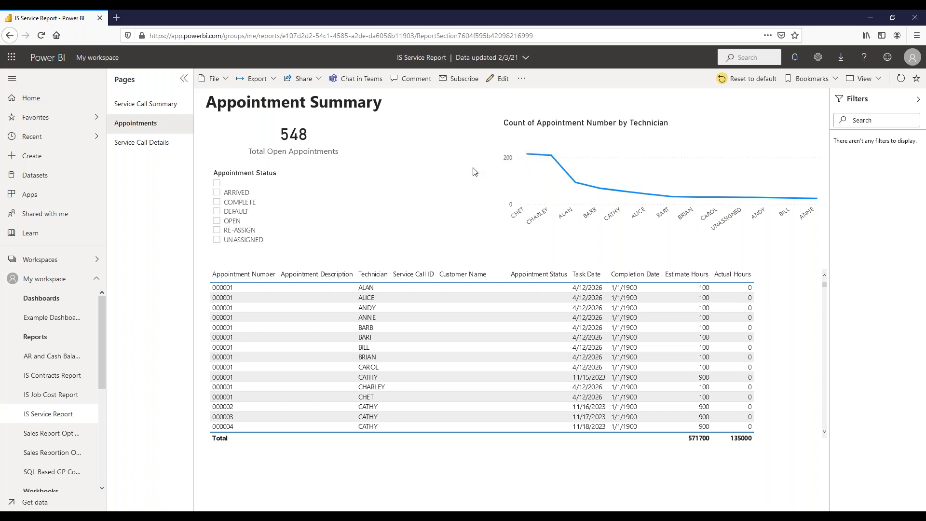
Open the Service Call Details page and view the choices in its Customer Name filter
left_click(154, 146)
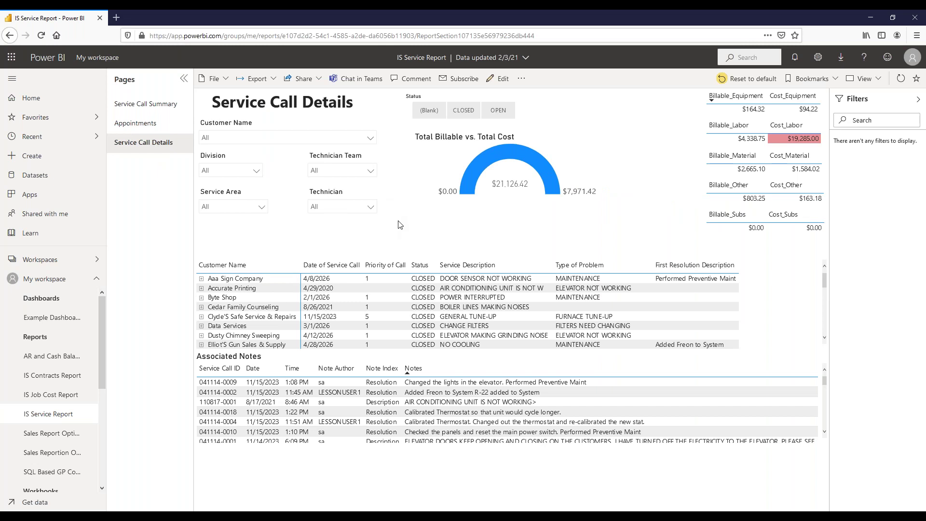
left_click(371, 139)
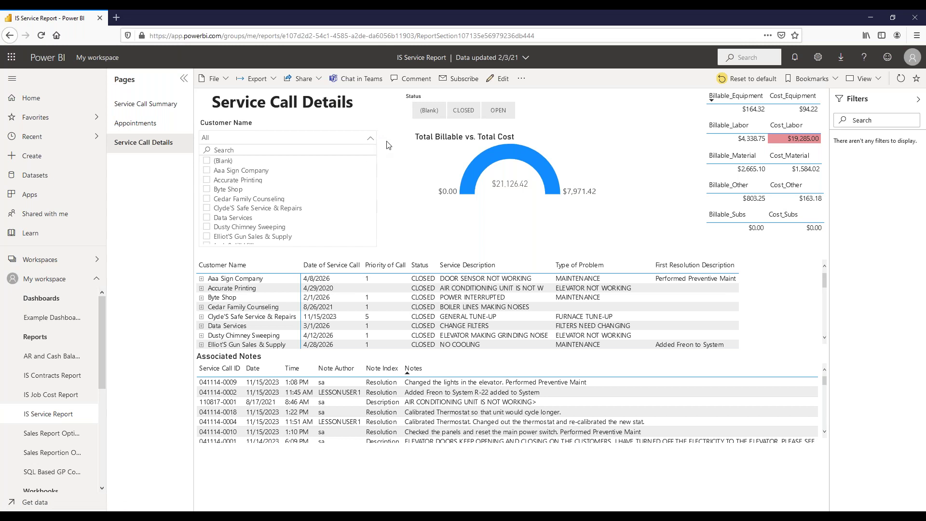
left_click(388, 145)
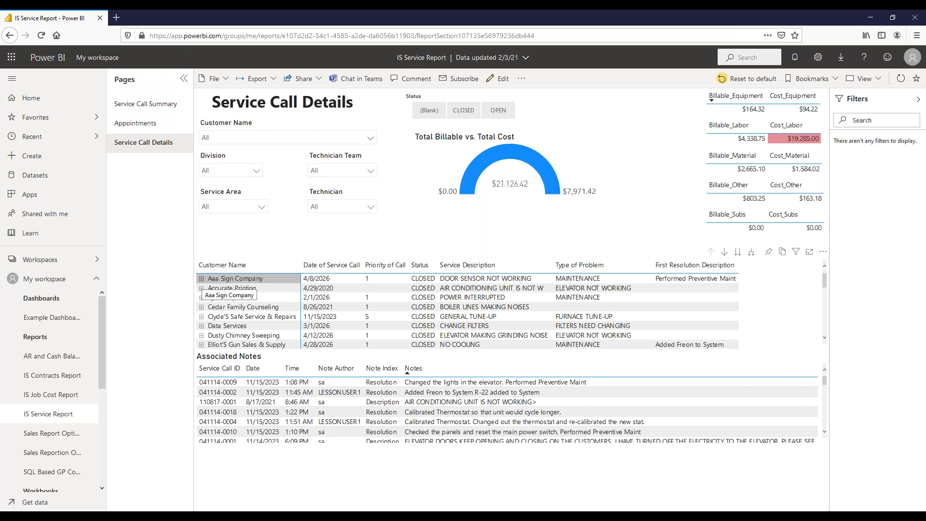
Expand Aaa Sign Company, inspect its DOOR SENSOR NOT WORKING call and its 8/16/2026 call, and collapse the customer
left_click(201, 279)
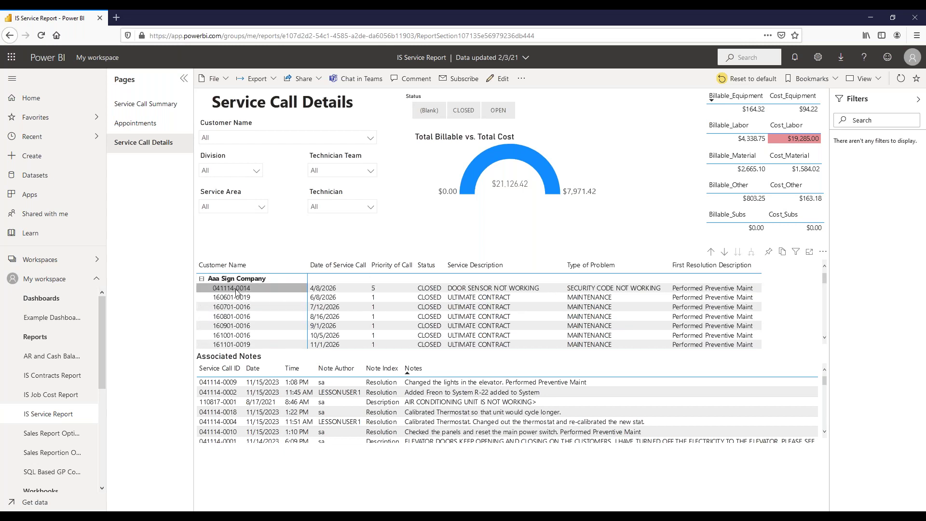
left_click(235, 289)
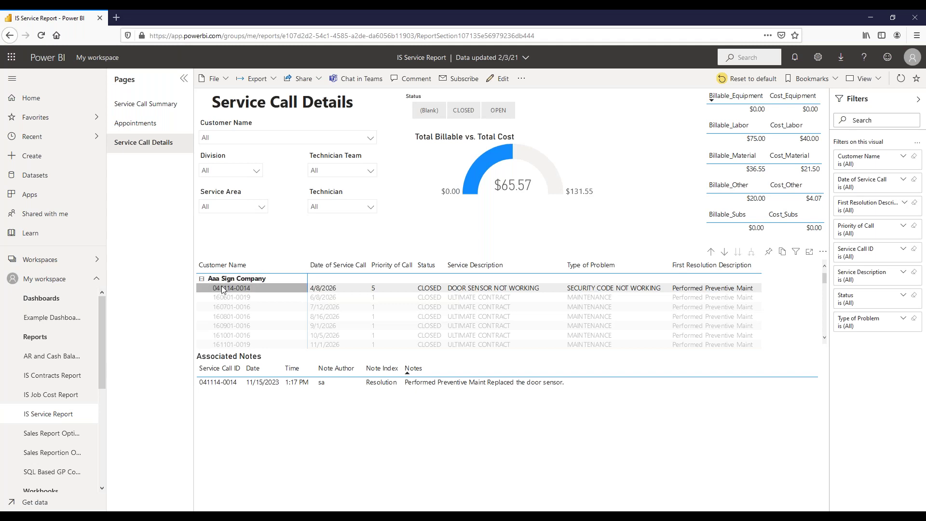
left_click(271, 288)
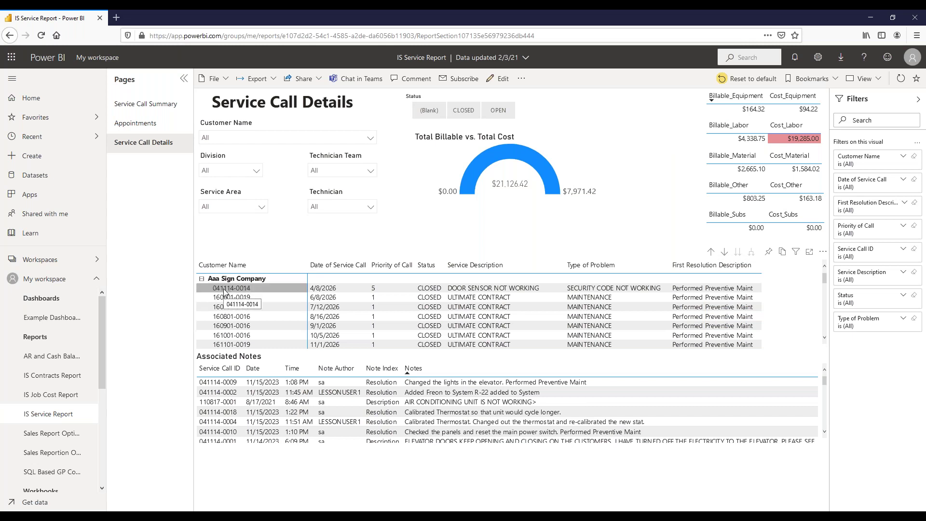
left_click(235, 316)
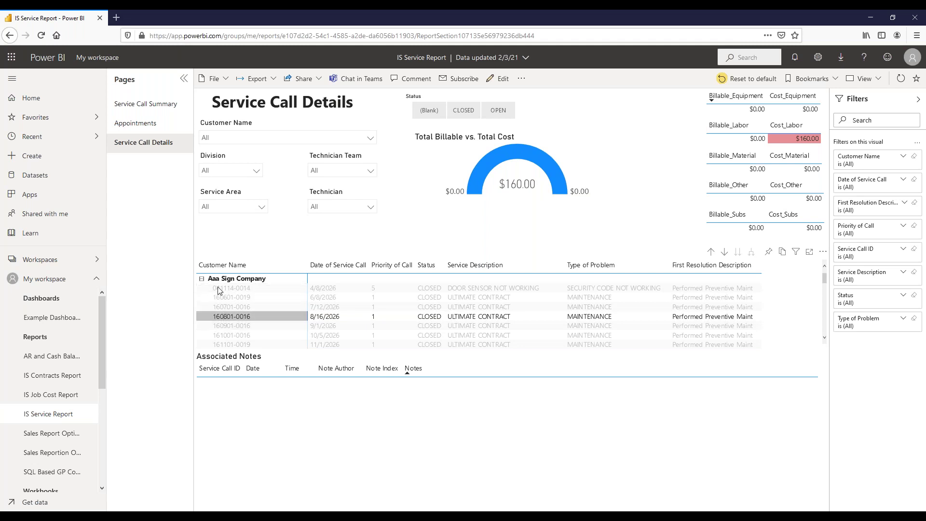
left_click(224, 317)
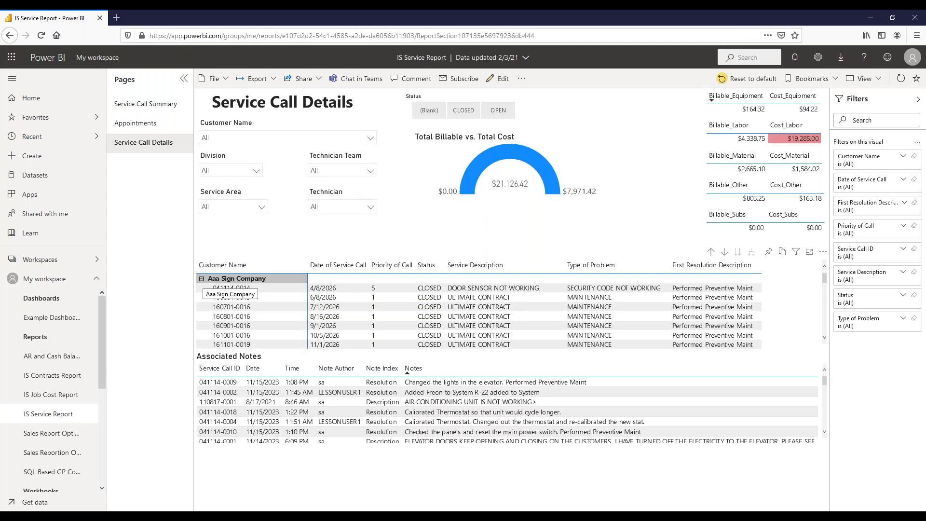
left_click(202, 278)
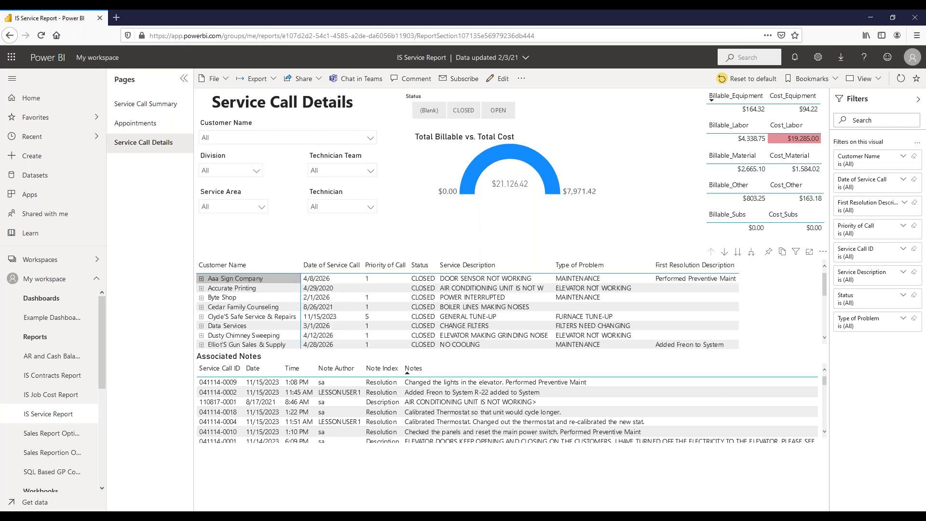
Expand Accurate Printing, inspect the costs and notes of its first two service calls, and collapse the customer
left_click(202, 288)
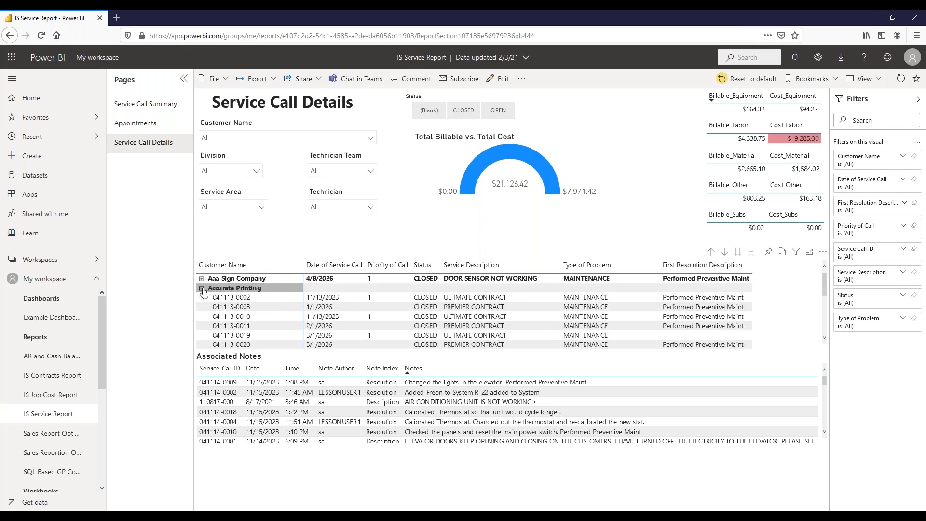
left_click(240, 299)
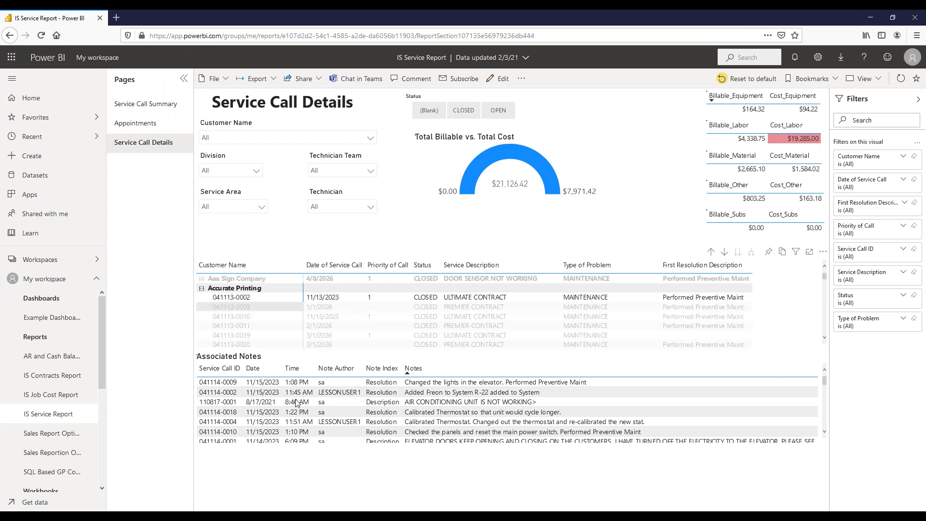
left_click(233, 307)
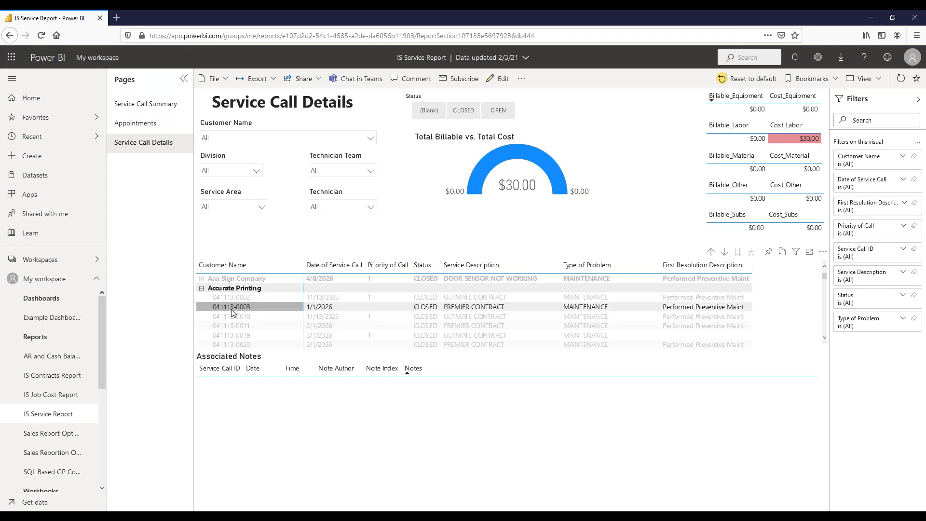
left_click(232, 308)
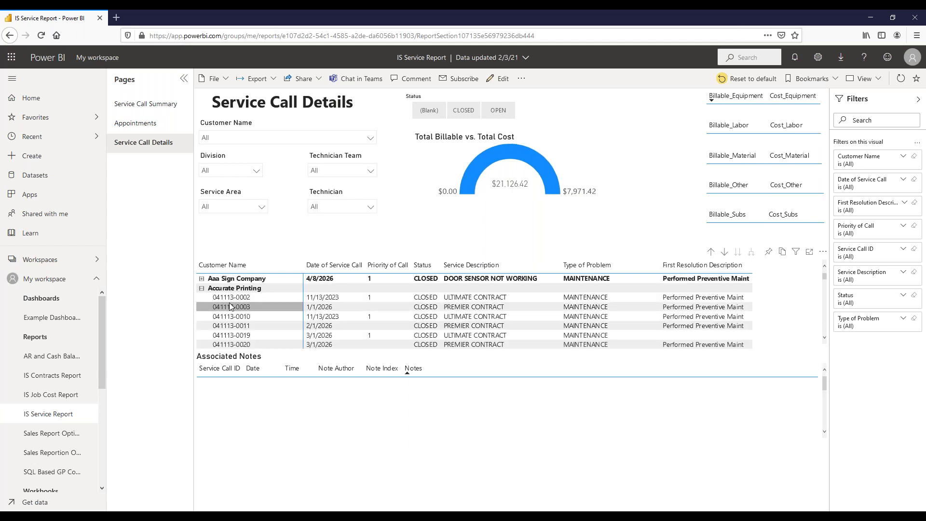
left_click(202, 290)
left_click(263, 234)
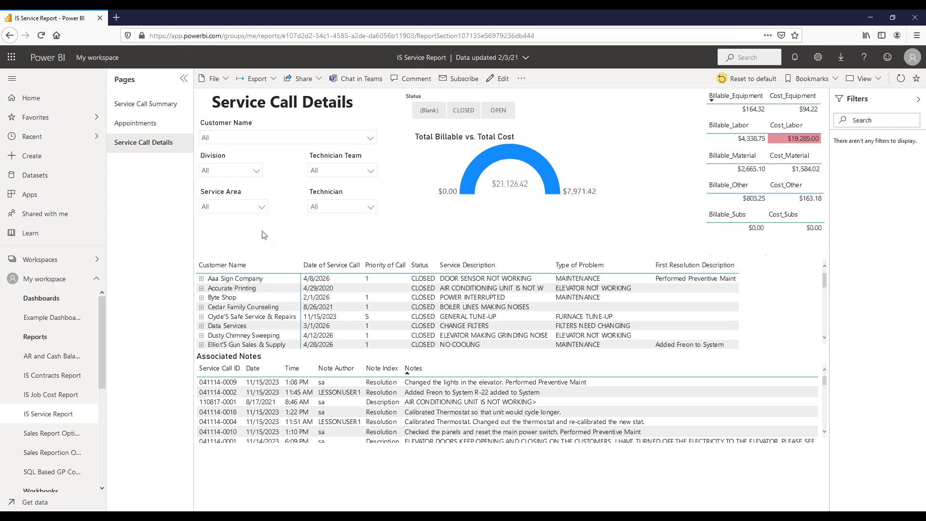
View the AR and Cash Balance Report and switch to the SQL Based GP Content Pack report
mouse_move(95, 366)
left_click(54, 358)
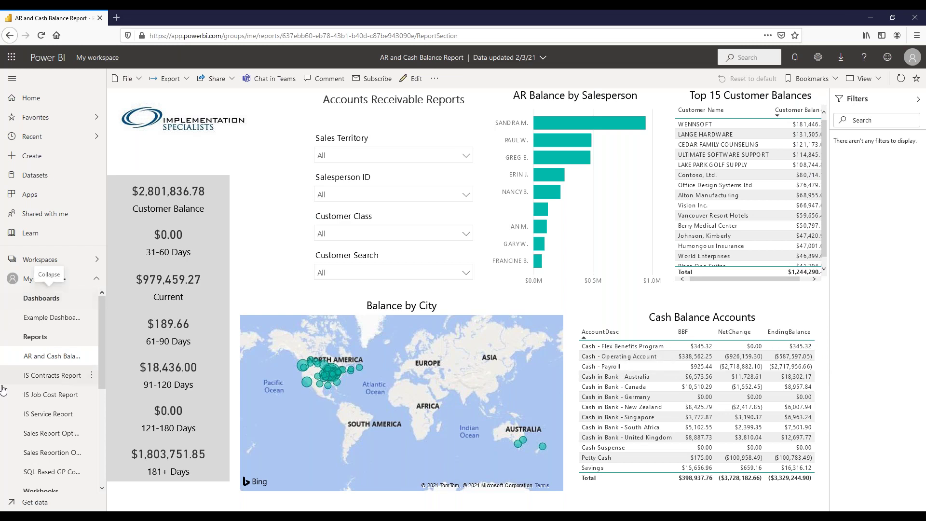
left_click(44, 475)
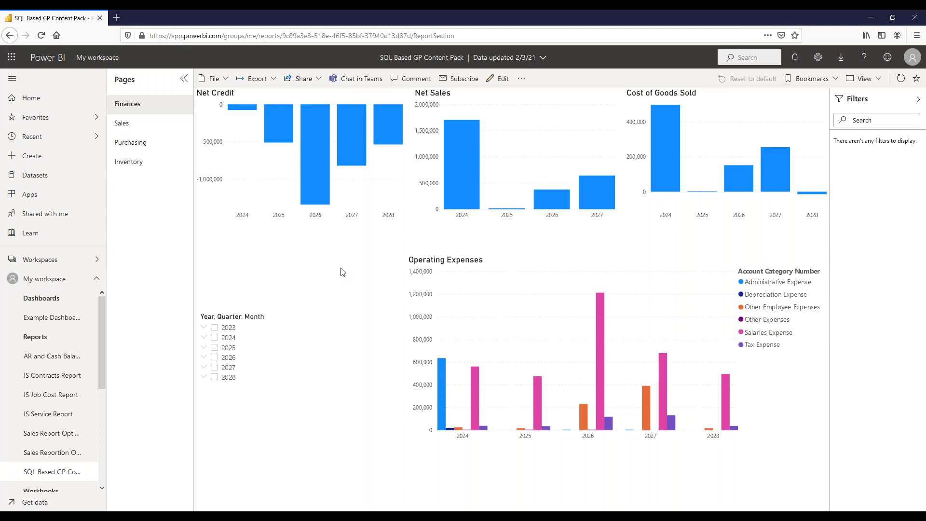
Filter the Finances page to 2024 Qtr 1, view its months, and widen the filter to the whole year 2024
left_click(204, 339)
left_click(225, 348)
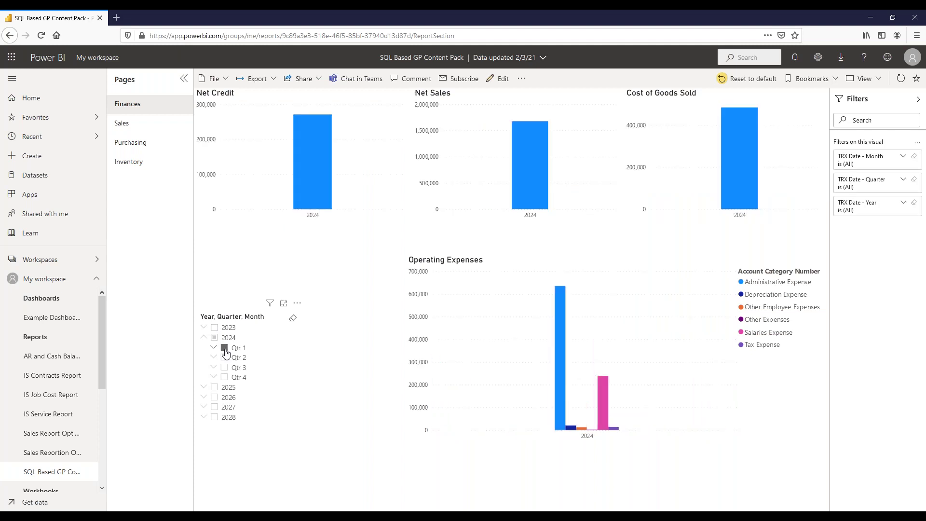
left_click(214, 347)
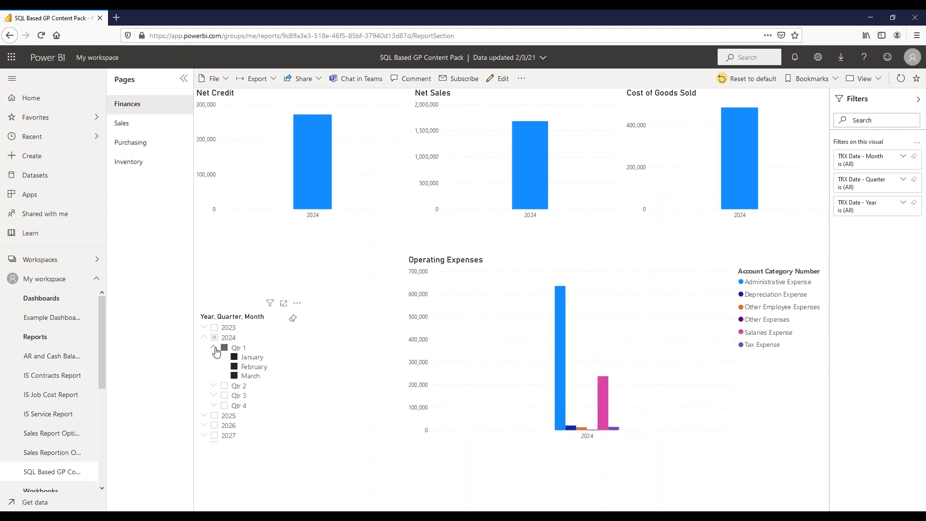
left_click(204, 338)
left_click(214, 337)
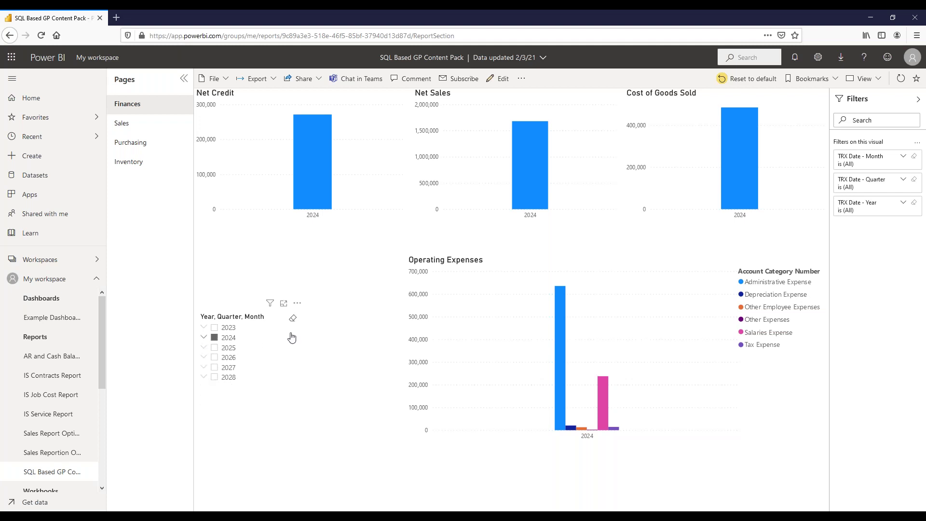
Look through the Sales, Purchasing and Inventory pages, inspecting the Top 10 Items Based on Sales chart on the Inventory page
left_click(126, 126)
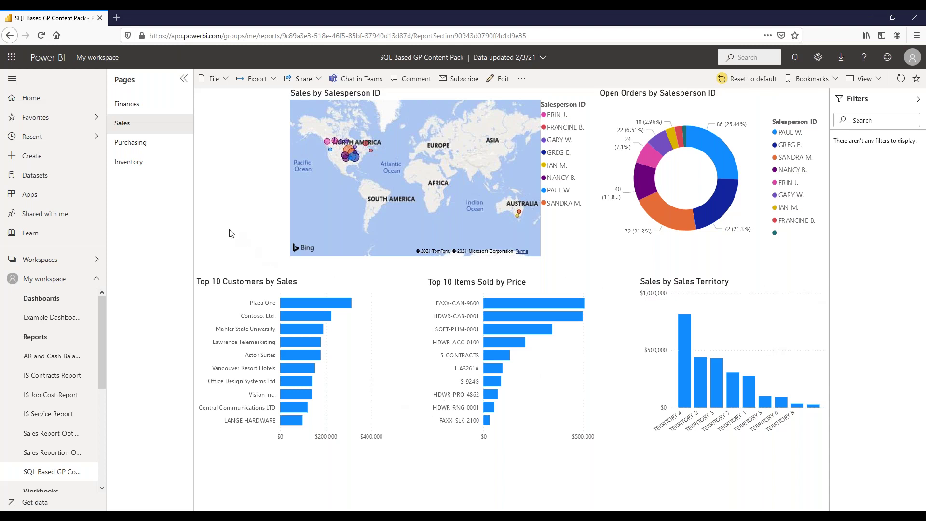
left_click(136, 149)
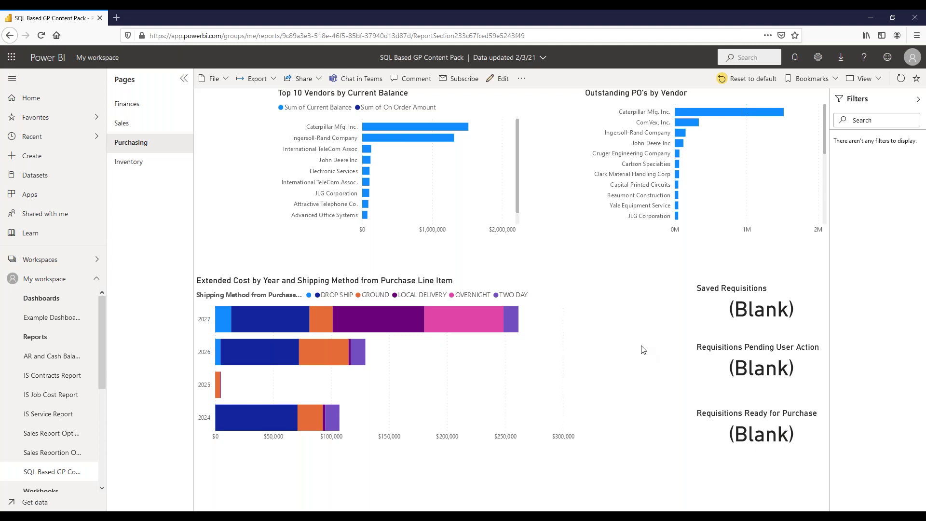
left_click(147, 166)
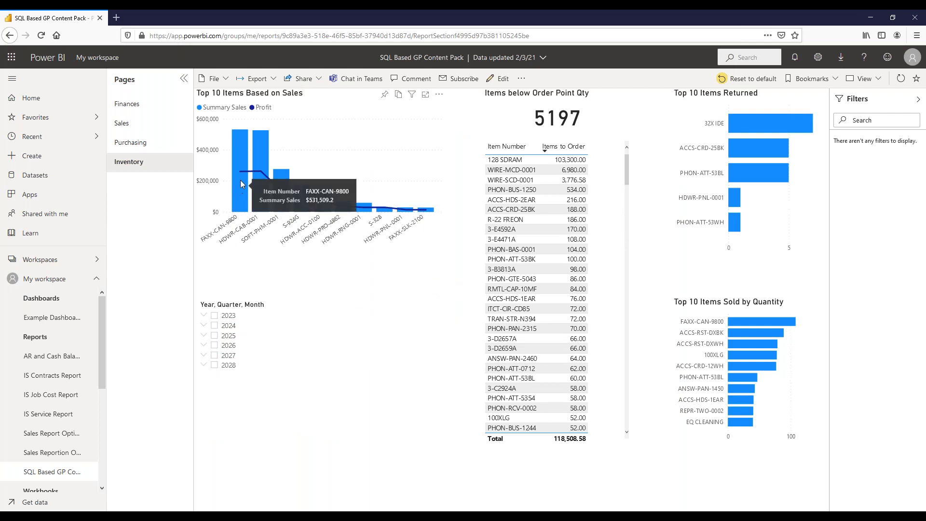
mouse_move(242, 172)
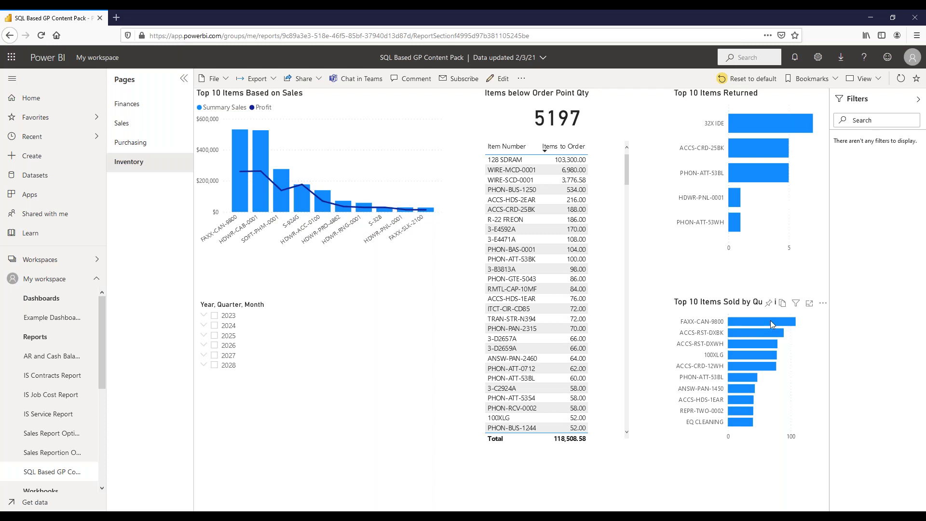
mouse_move(237, 195)
Filter the Inventory page to January of 2024 Qtr 1, clear the selection and collapse the year
left_click(204, 327)
left_click(214, 335)
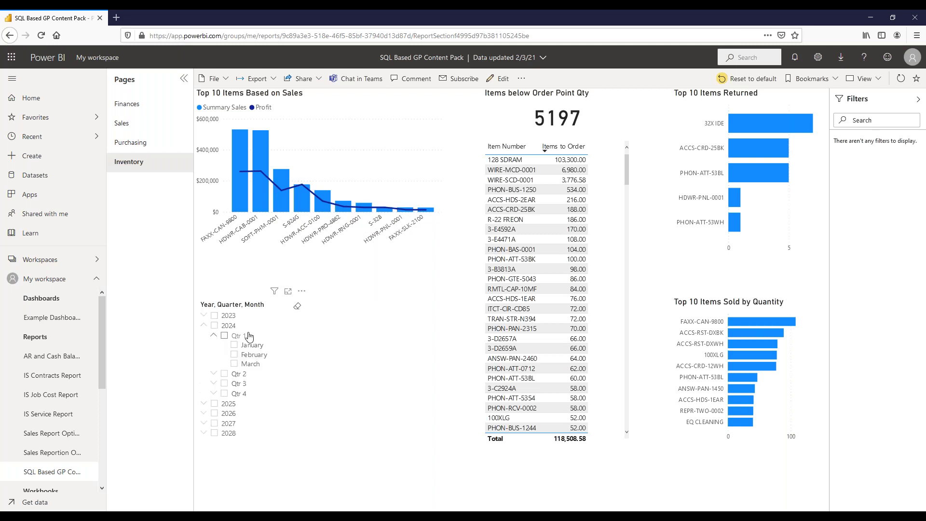
left_click(234, 348)
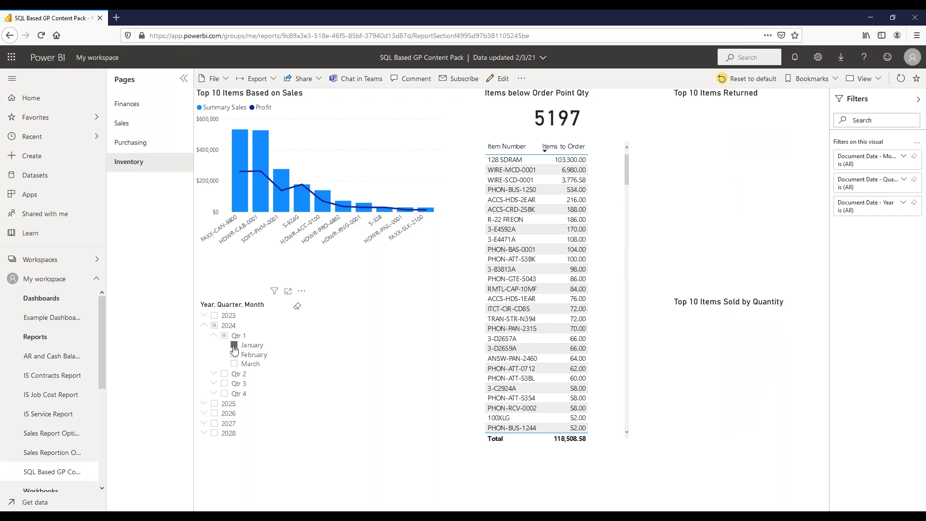
left_click(204, 325)
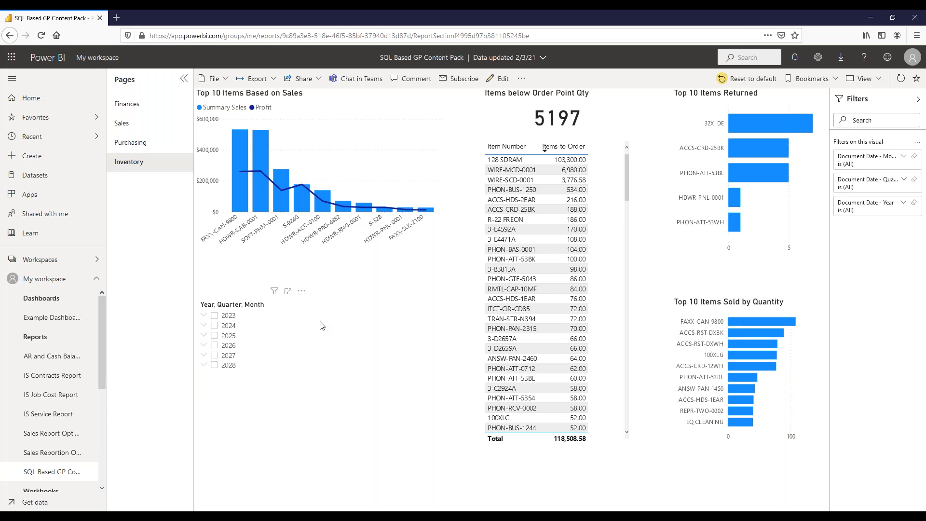